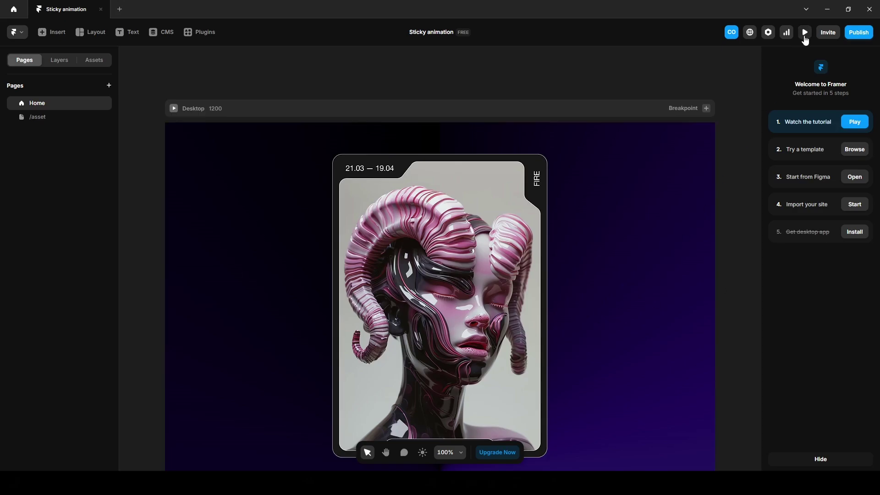
# Step: Preview the finished page and scroll as the zodiac cards stack from Aries to Libra
pyautogui.click(806, 33)
pyautogui.scroll(-5, 394, 340)
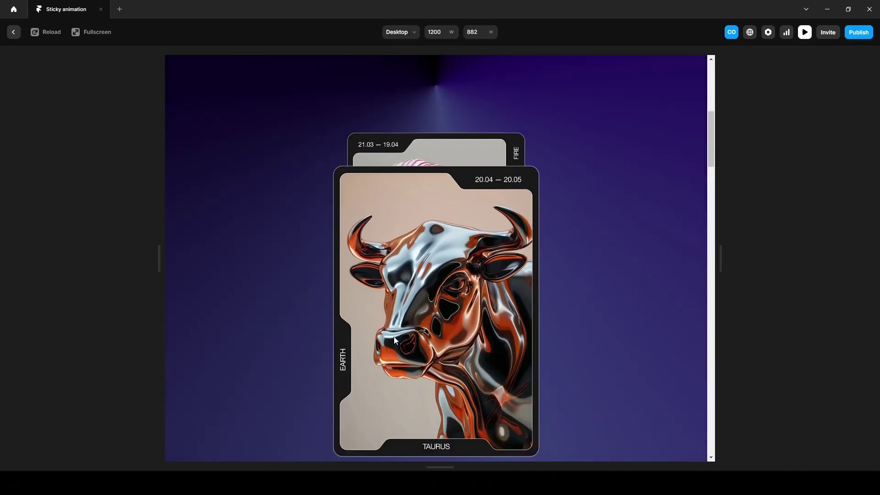
pyautogui.scroll(-10, 395, 340)
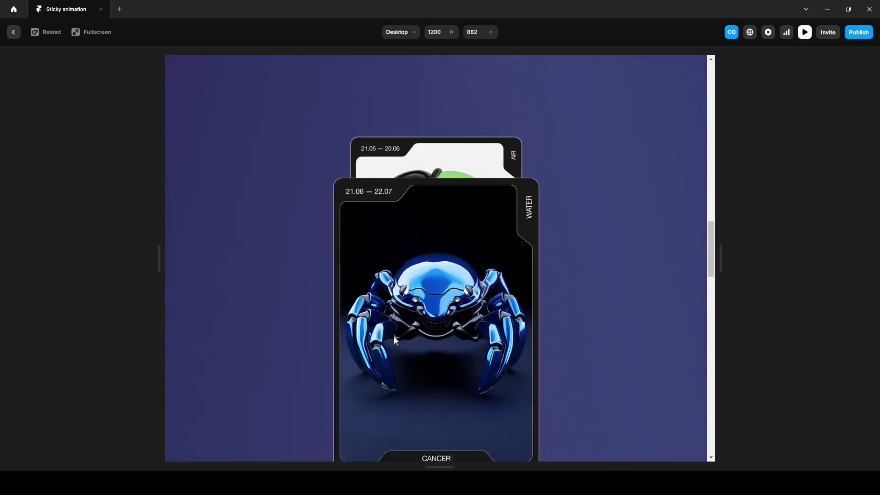
pyautogui.scroll(-10, 395, 340)
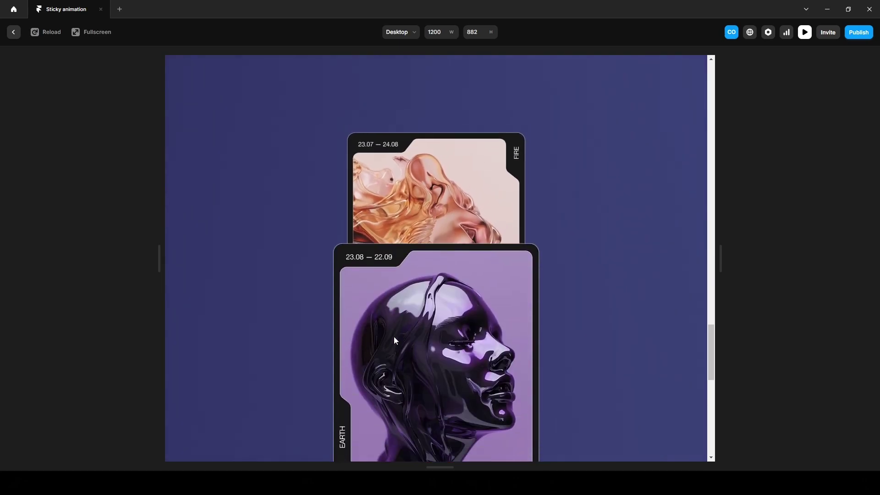
pyautogui.scroll(-8, 395, 340)
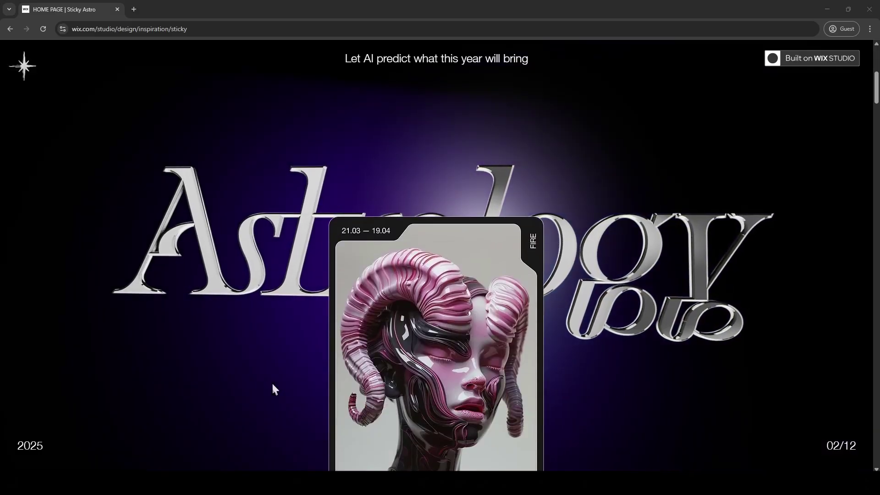
# Step: Scroll the Sticky Astro reference site until its cards have stacked through to Aquarius
pyautogui.scroll(-5, 272, 385)
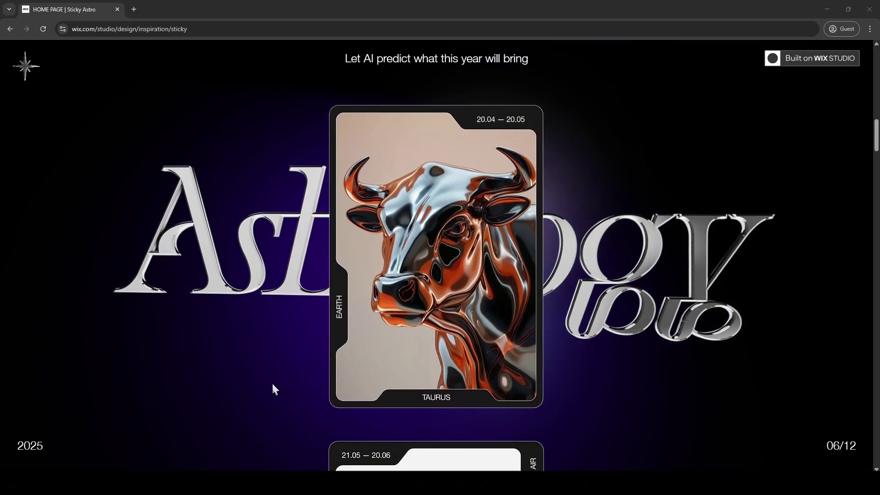
pyautogui.scroll(-5, 272, 385)
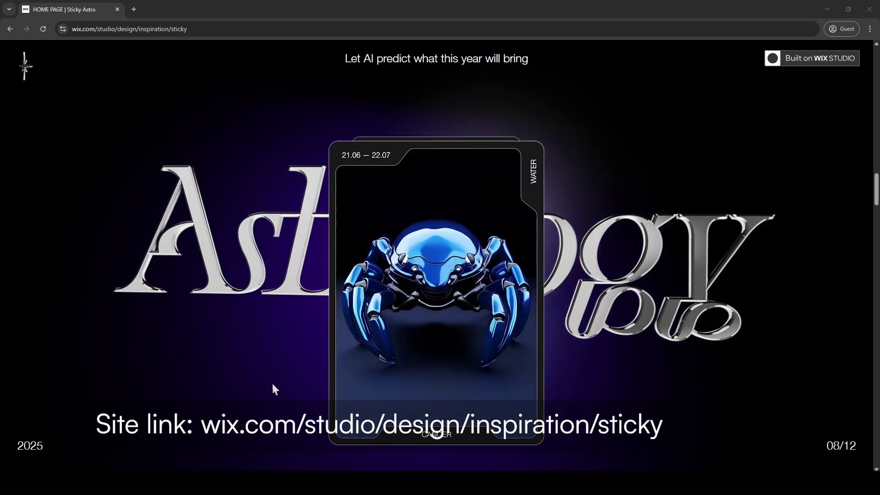
pyautogui.scroll(-3, 273, 385)
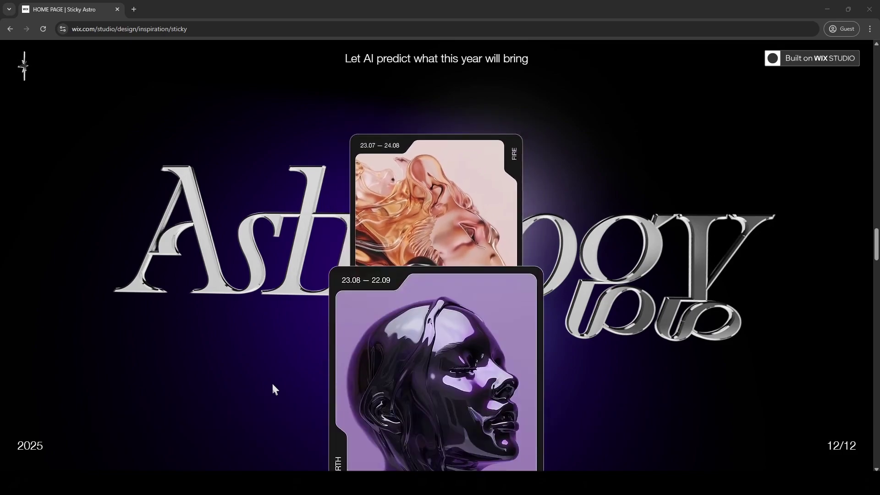
pyautogui.scroll(-5, 273, 385)
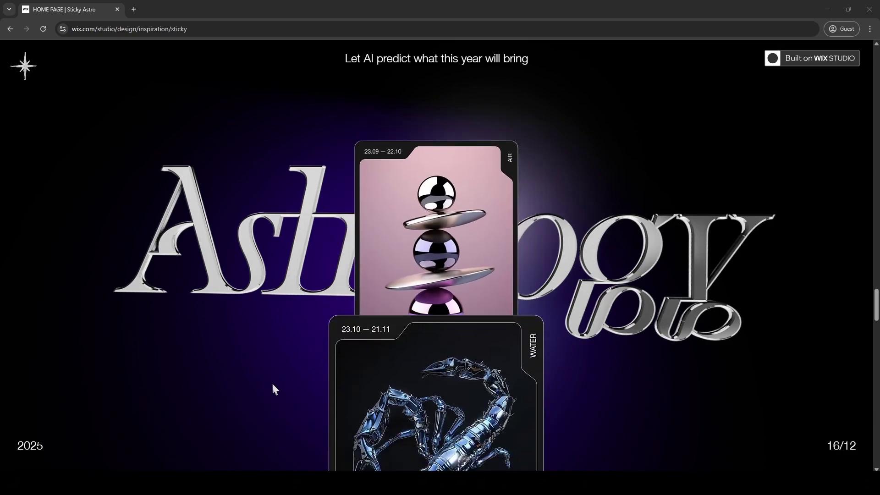
pyautogui.scroll(-5, 272, 384)
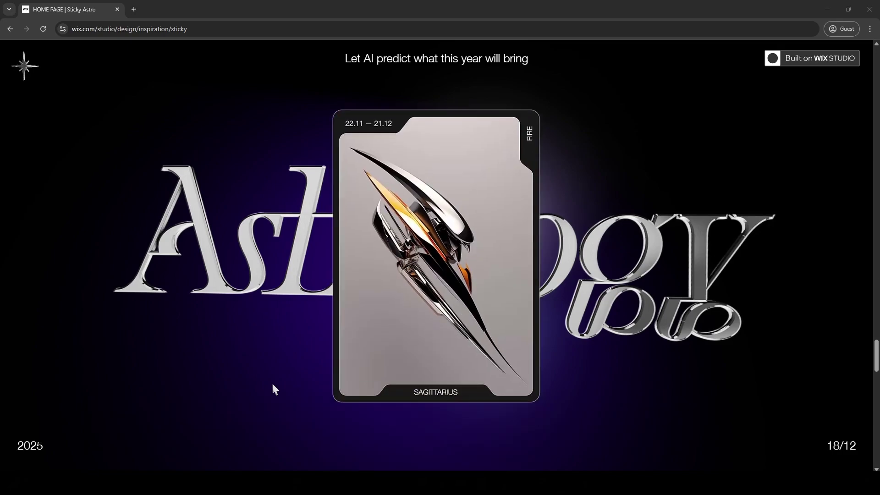
pyautogui.scroll(-5, 272, 385)
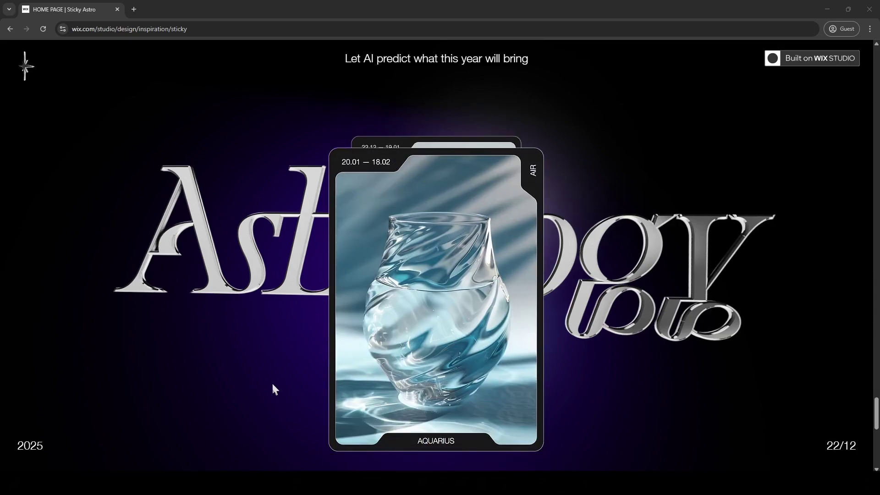
pyautogui.scroll(-2, 272, 389)
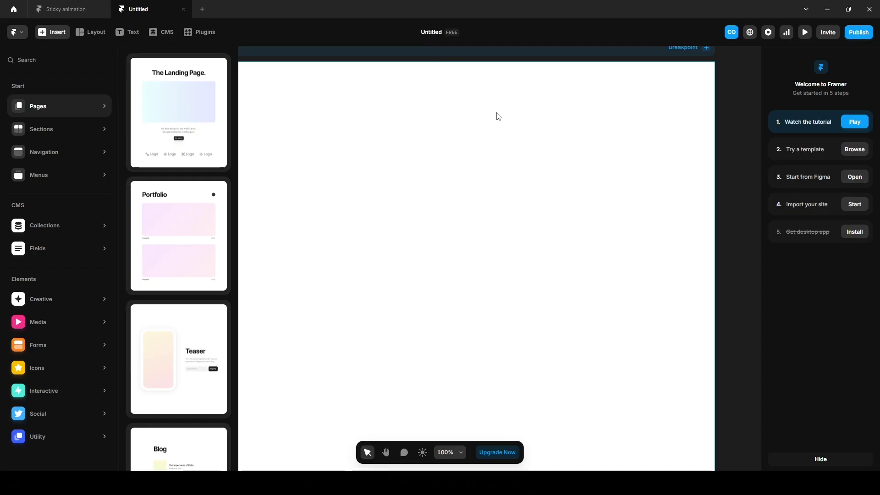
# Step: Rename the Untitled project to 'Sticky animation tutorial'
pyautogui.click(429, 37)
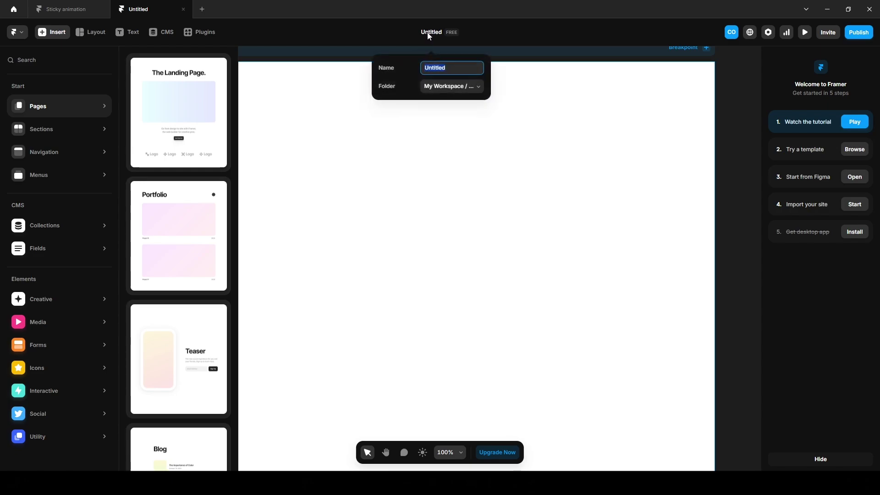
pyautogui.write('Sticky an')
pyautogui.write('imation')
pyautogui.write(' tutoria')
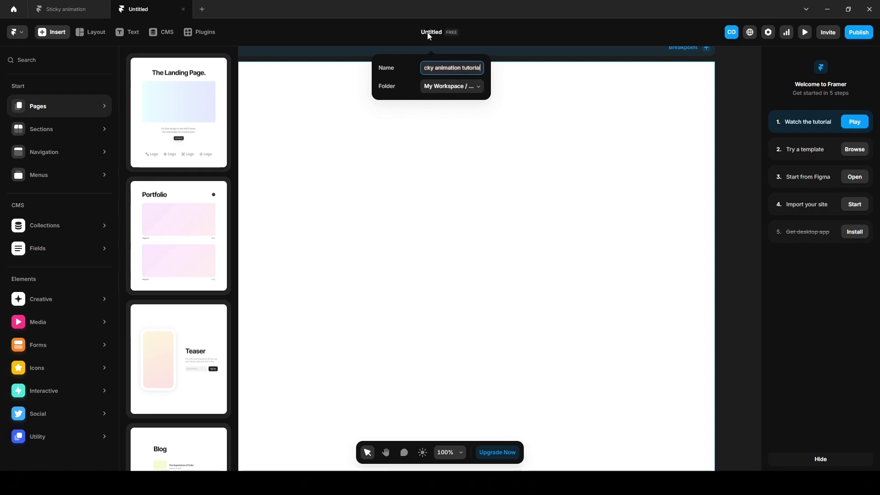
pyautogui.write('l')
pyautogui.press('Return')
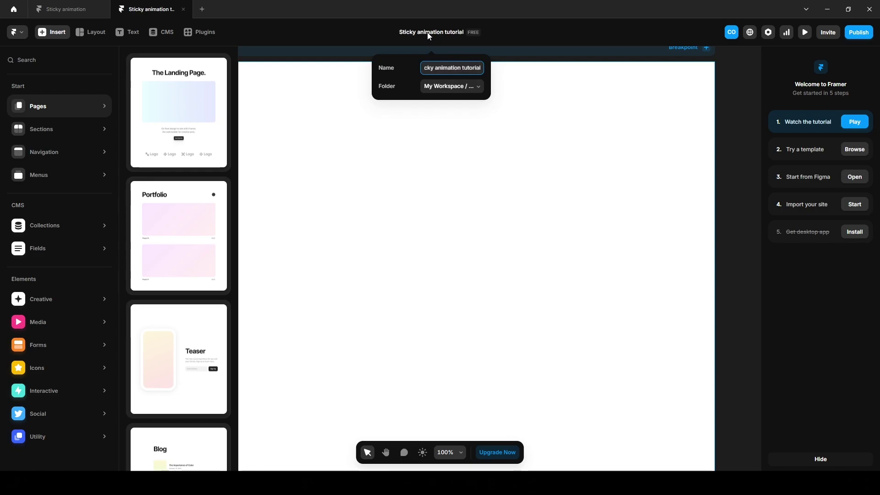
# Step: Draw a wide 742×444 frame inside the Desktop page
pyautogui.click(739, 139)
pyautogui.click(408, 182)
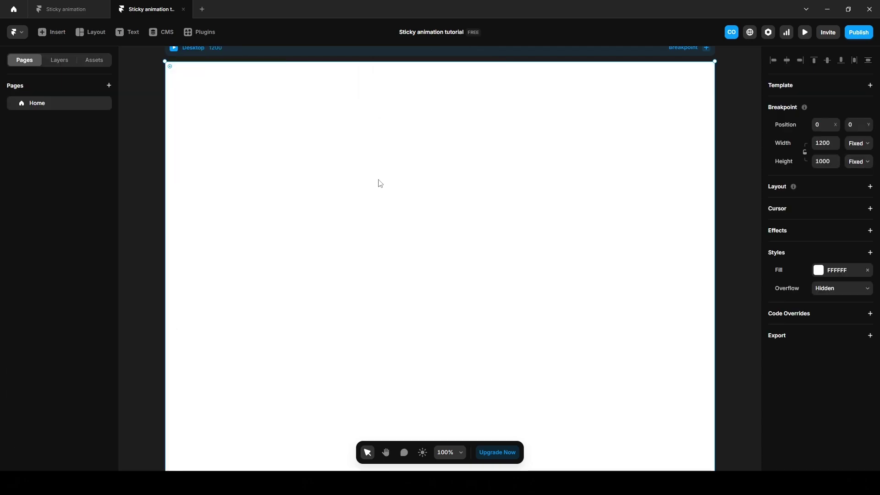
pyautogui.press('f')
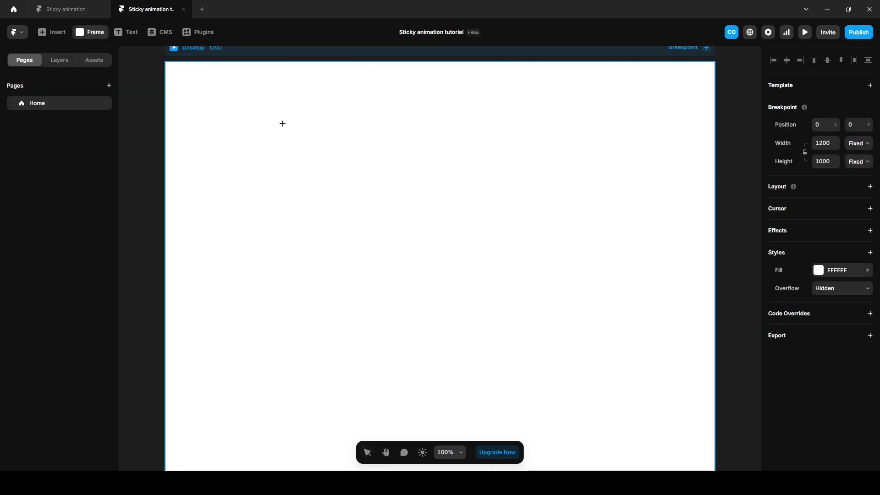
pyautogui.moveTo(275, 114); pyautogui.dragTo(615, 317)
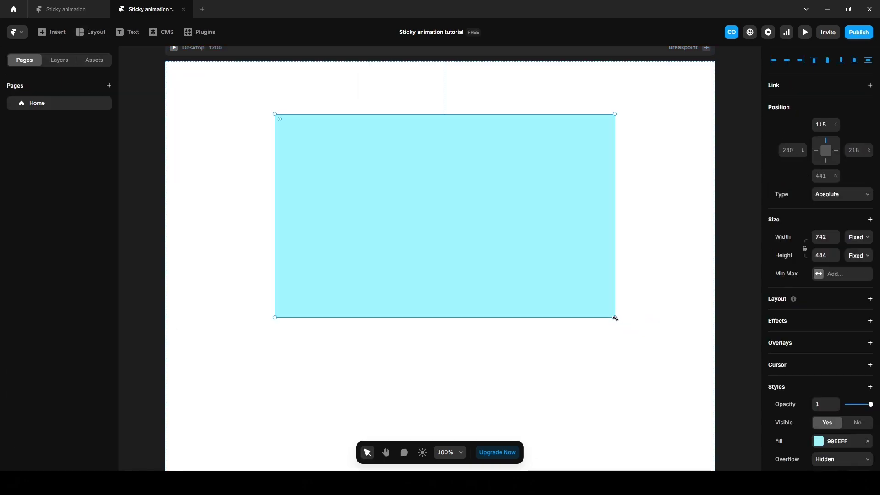
# Step: Rename the new frame layer to Container in the Layers panel
pyautogui.click(59, 64)
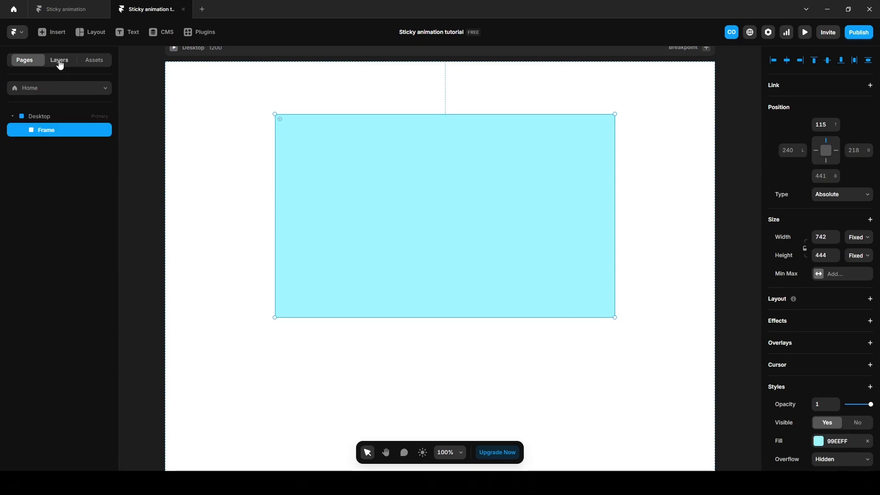
pyautogui.doubleClick(48, 132)
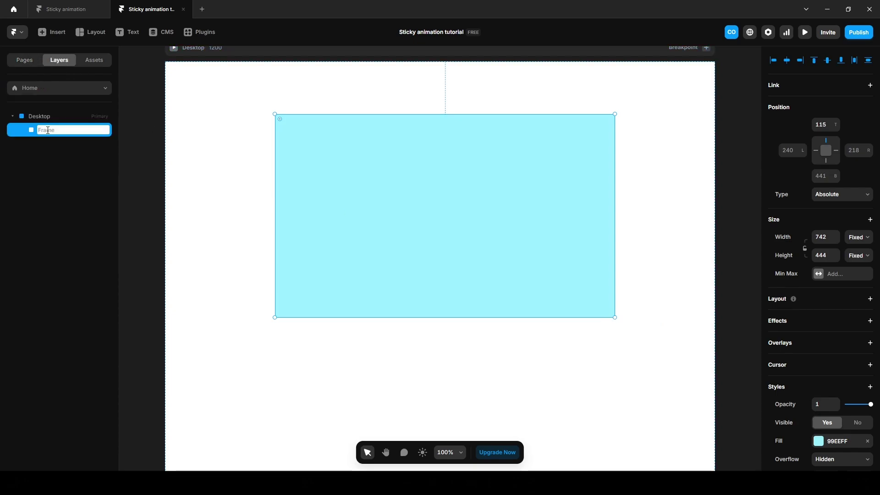
pyautogui.write('Cor')
pyautogui.write('taie')
pyautogui.write('ner')
pyautogui.press('Return')
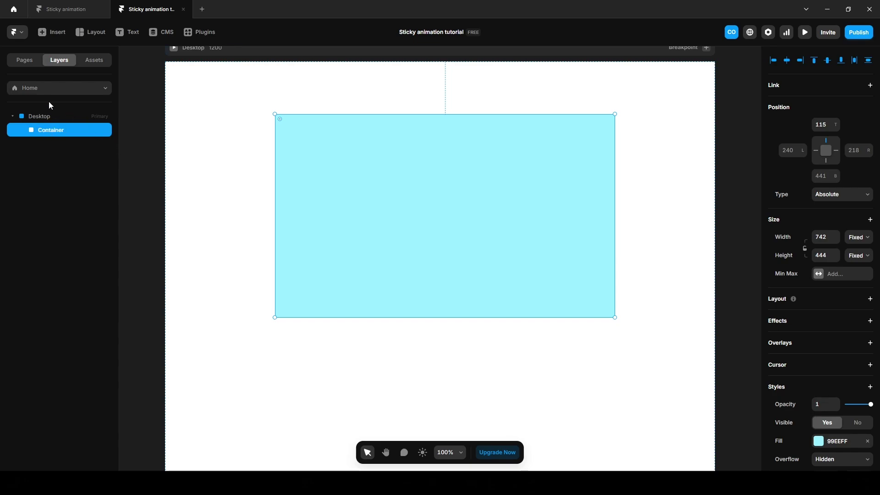
# Step: Give the Desktop frame a stack layout with height set to Fit Content
pyautogui.click(49, 114)
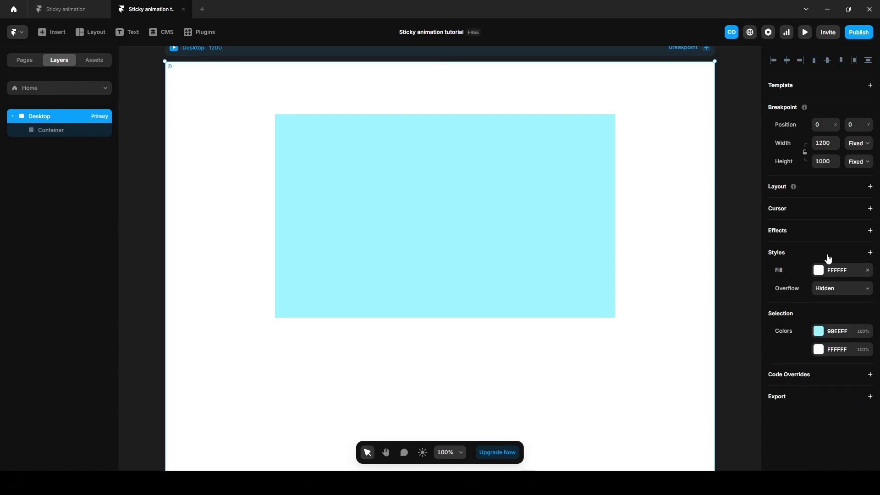
pyautogui.click(828, 191)
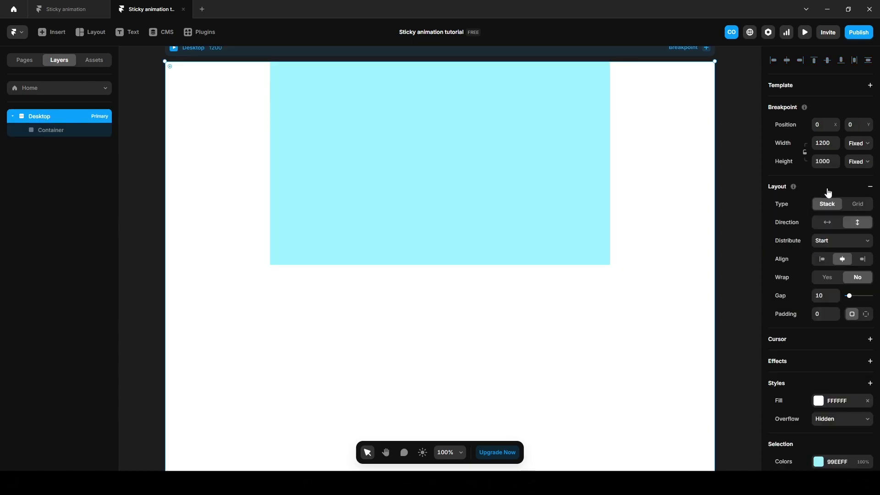
pyautogui.click(854, 163)
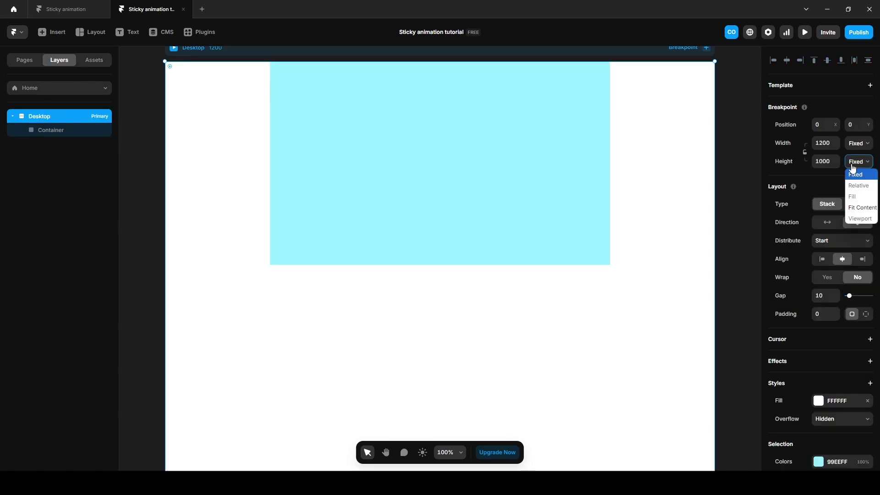
pyautogui.click(858, 211)
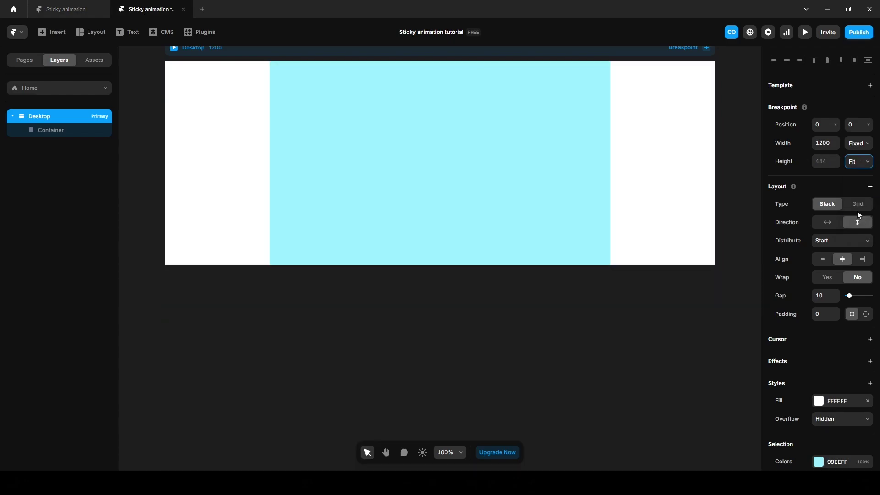
# Step: Make Container fill the width at 6000 px tall, add a stack layout, and remove its fill
pyautogui.click(50, 130)
pyautogui.click(858, 167)
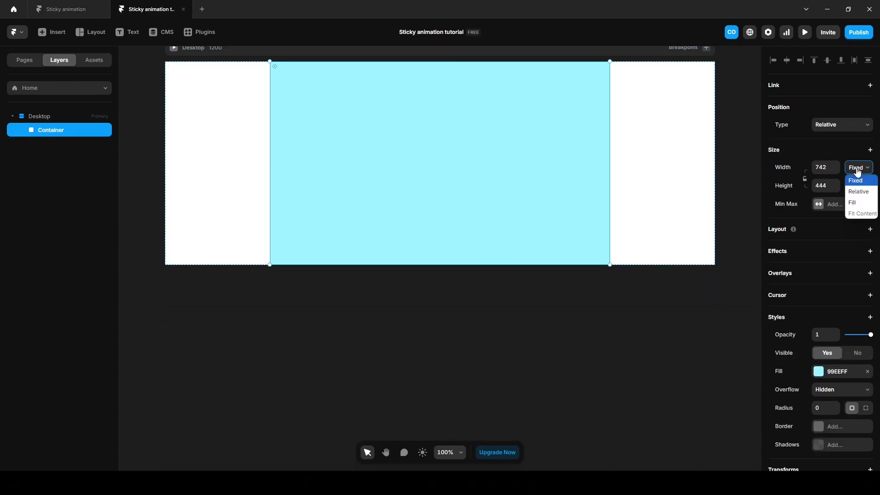
pyautogui.click(862, 205)
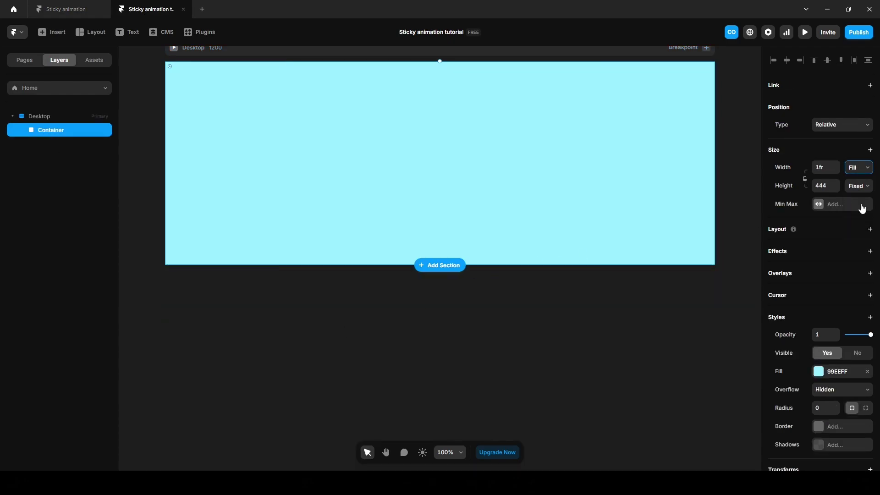
pyautogui.click(823, 187)
pyautogui.write('6000')
pyautogui.press('Return')
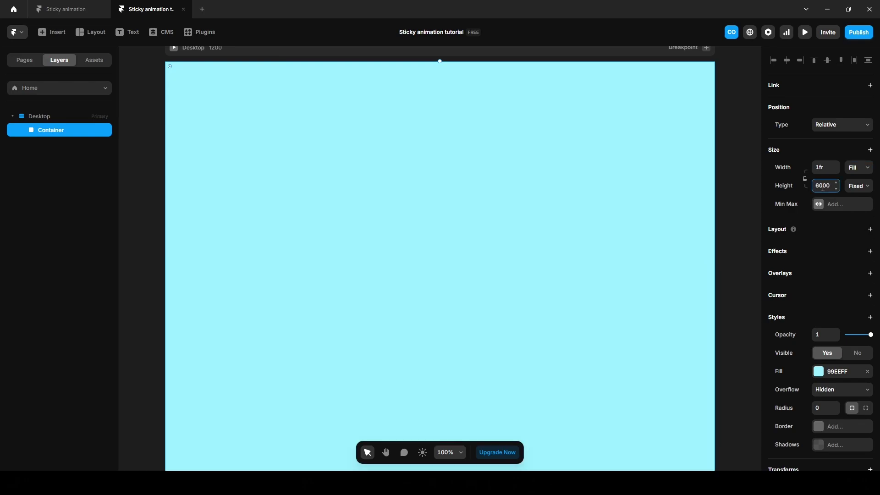
pyautogui.click(817, 236)
pyautogui.scroll(-4, 796, 399)
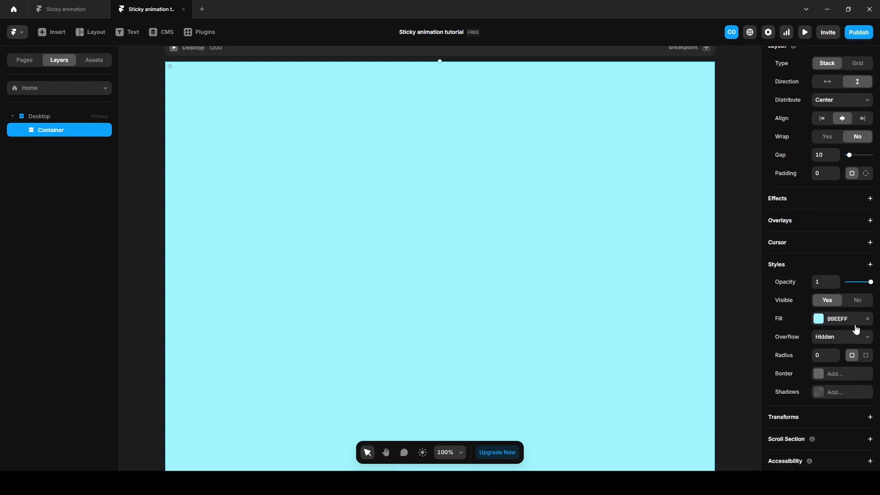
pyautogui.click(867, 323)
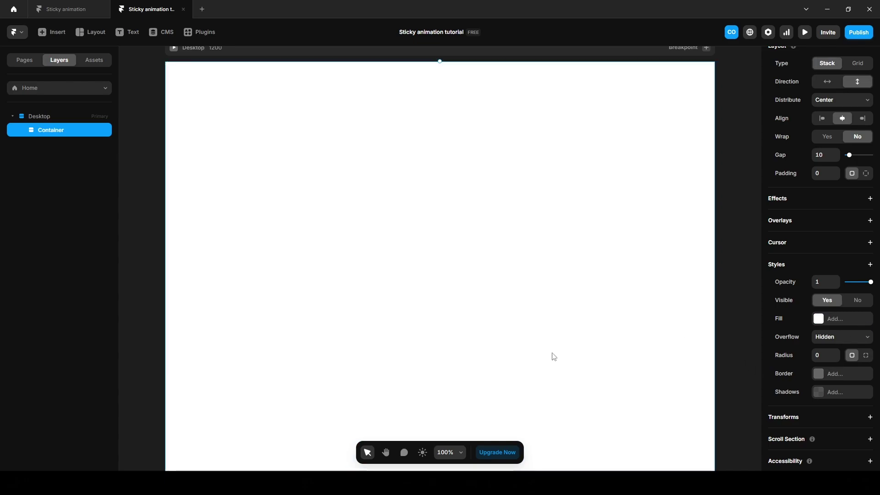
# Step: Draw a 720×604 frame inside Container and name it All images
pyautogui.scroll(-3, 425, 186)
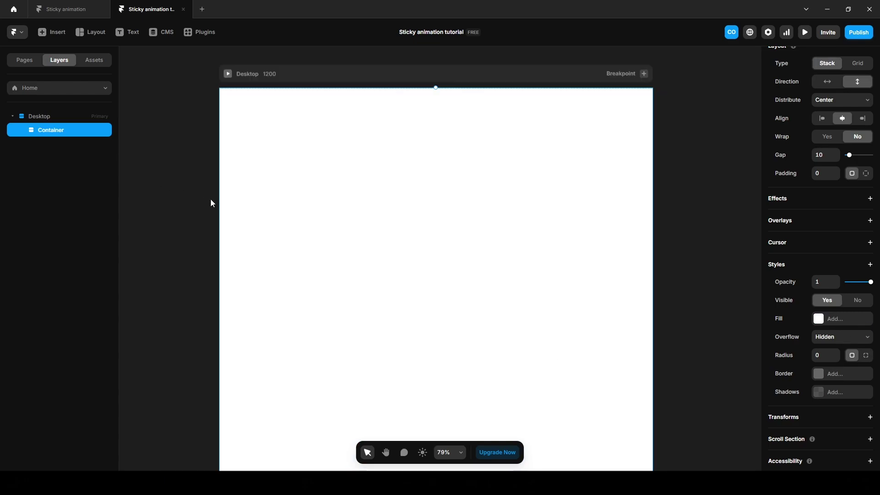
pyautogui.press('f')
pyautogui.moveTo(298, 136); pyautogui.dragTo(559, 355)
pyautogui.doubleClick(63, 145)
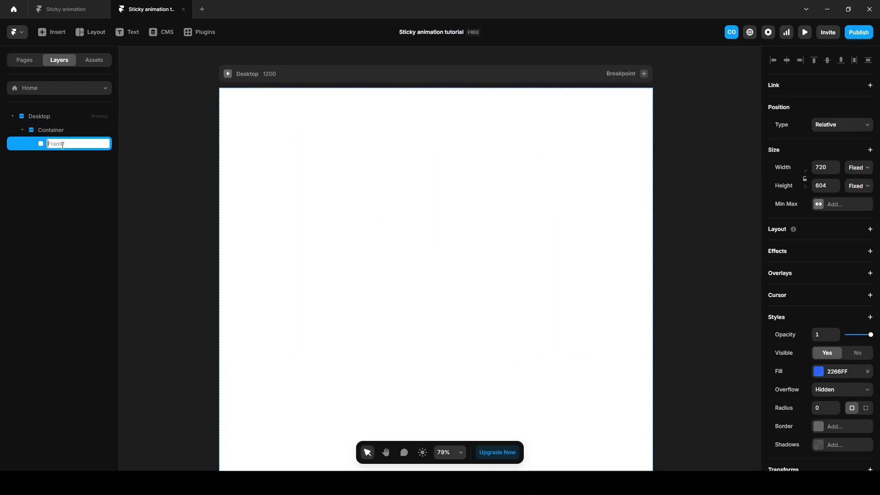
pyautogui.write('All images')
pyautogui.press('Return')
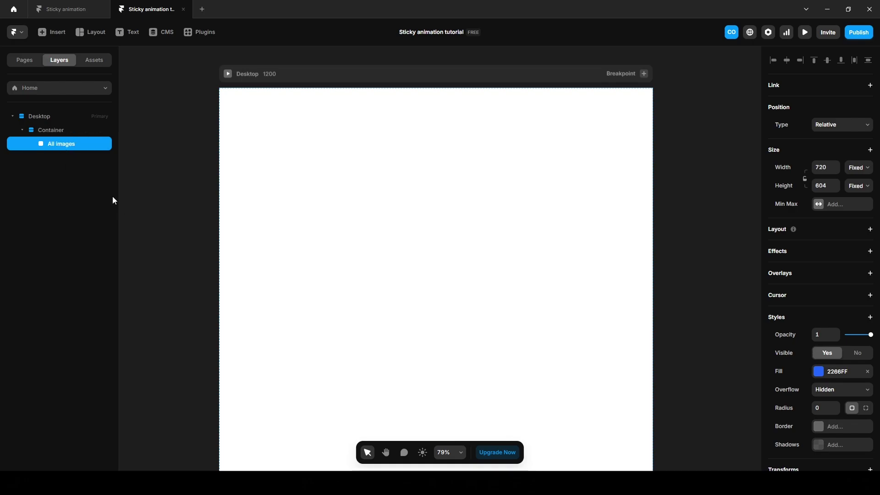
# Step: Set Container's stack direction to horizontal with children aligned to the start
pyautogui.click(49, 132)
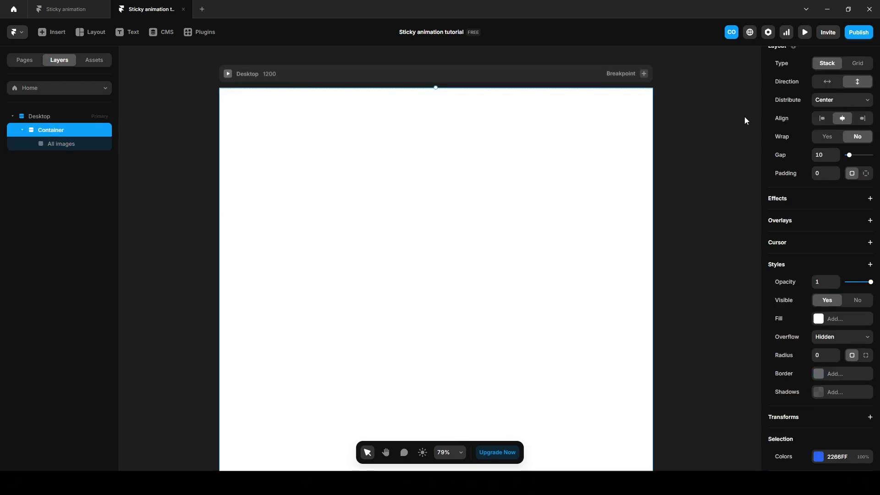
pyautogui.click(827, 83)
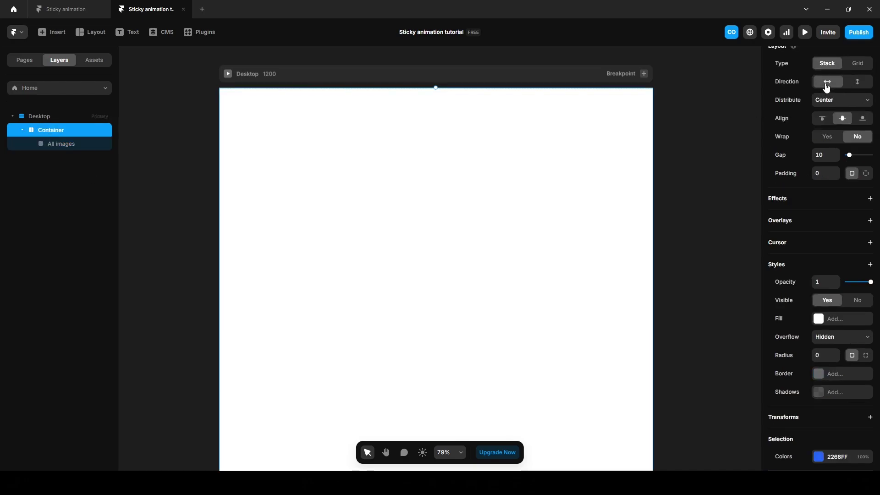
pyautogui.click(822, 119)
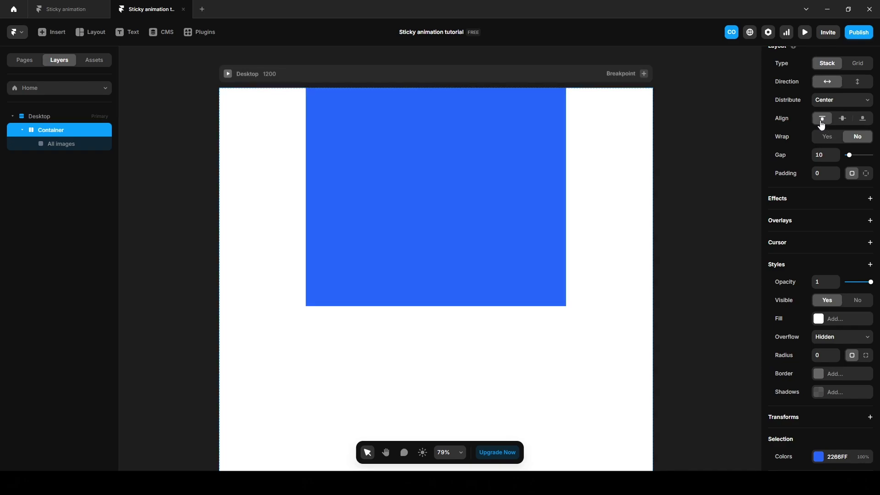
# Step: Give All images a stack layout with width set to Fill
pyautogui.click(69, 147)
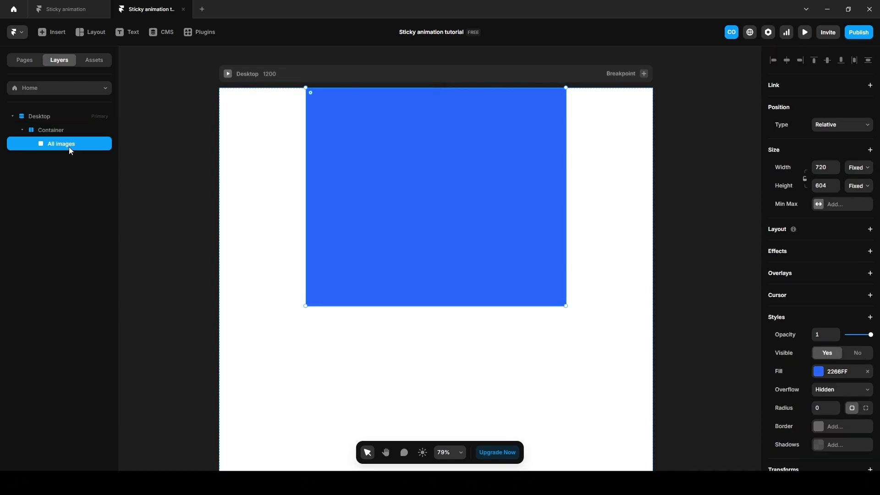
pyautogui.click(779, 230)
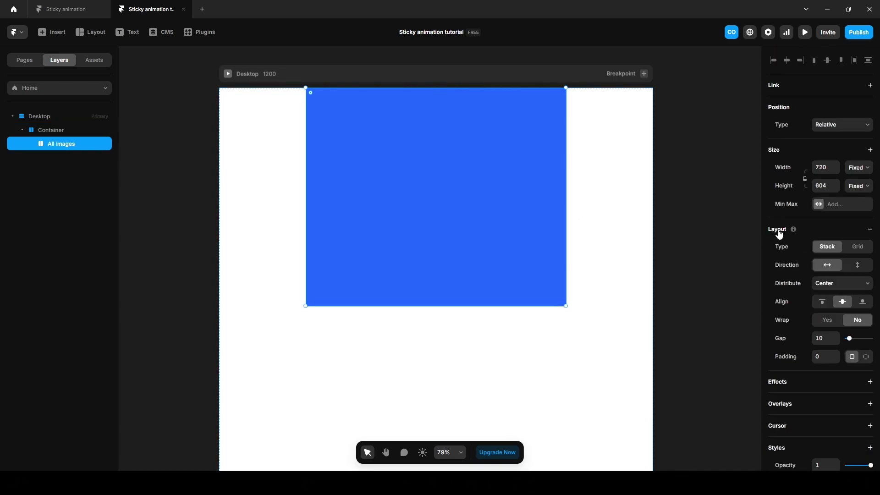
pyautogui.click(855, 168)
pyautogui.click(853, 203)
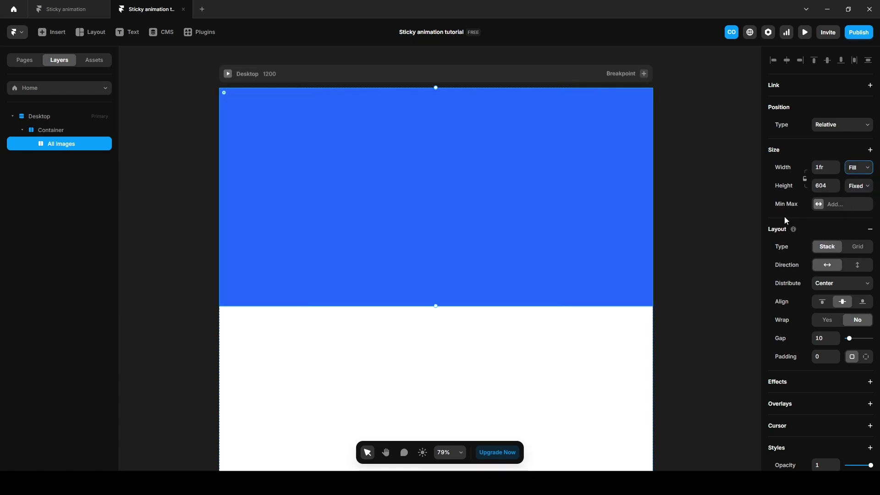
pyautogui.click(729, 243)
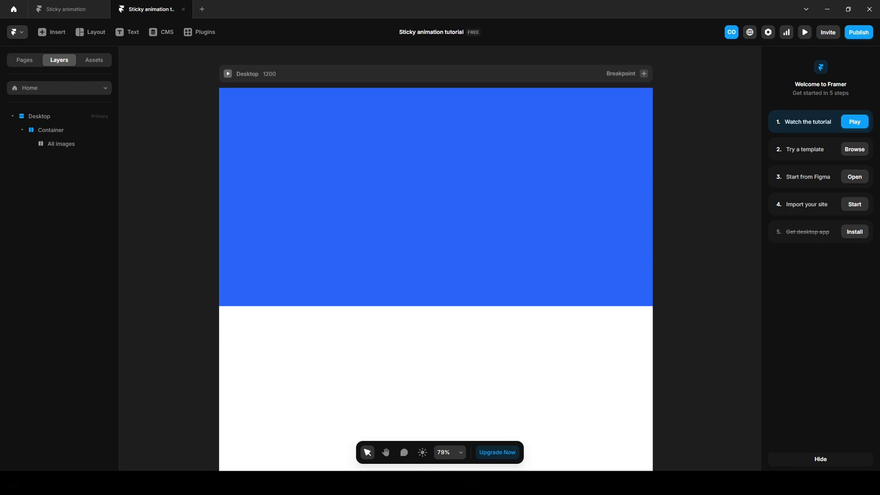
# Step: Import the zodiac image files and review the cards on the Sticky animation project's /asset page
pyautogui.moveTo(879, 316); pyautogui.dragTo(404, 209)
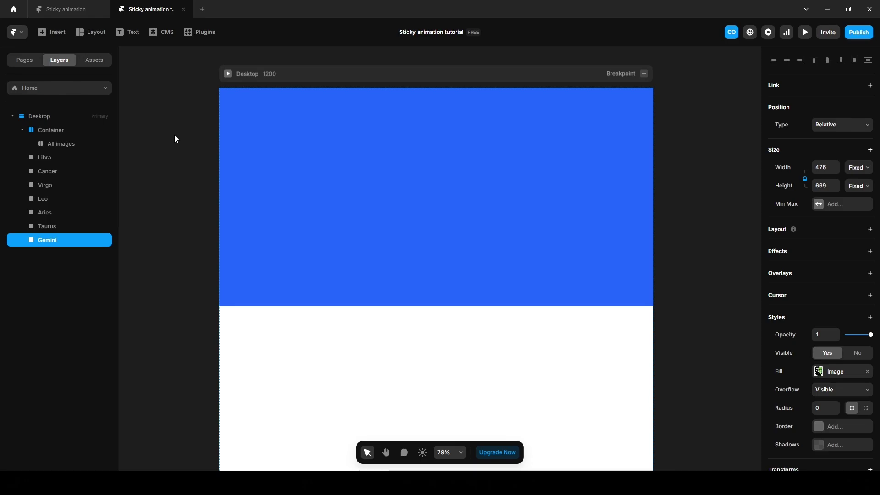
pyautogui.click(63, 10)
pyautogui.click(32, 117)
pyautogui.click(403, 264)
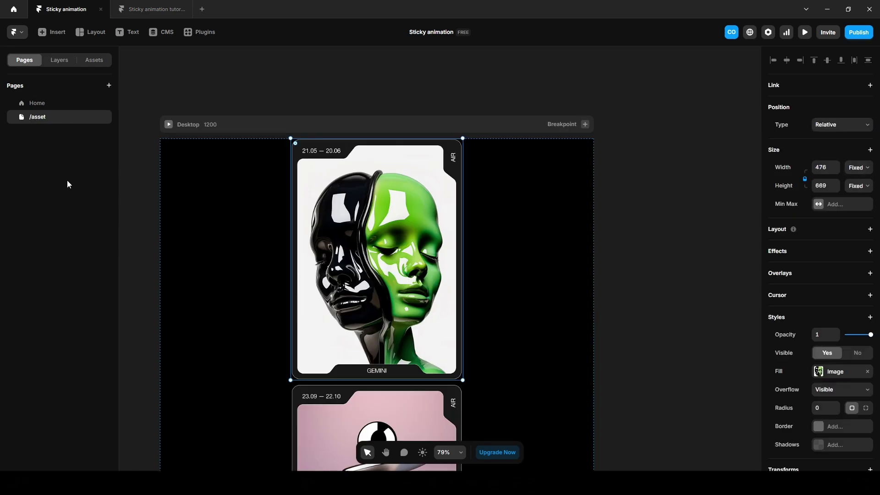
pyautogui.click(56, 61)
pyautogui.click(48, 172)
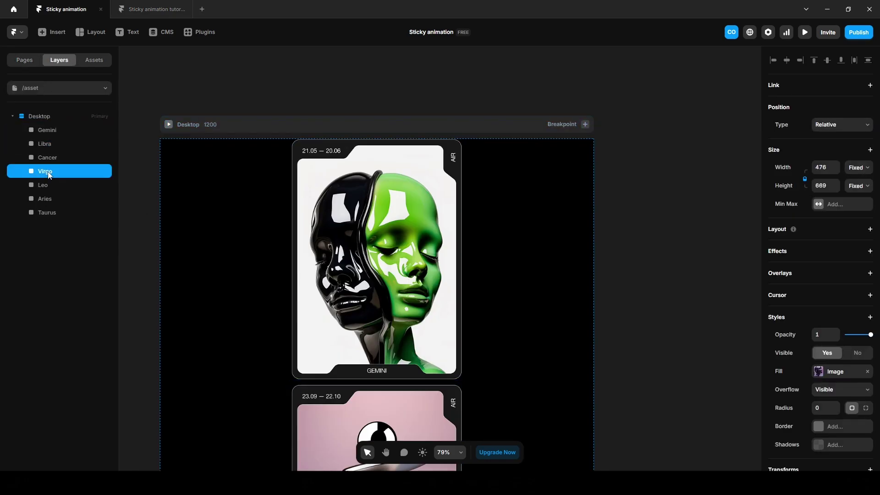
pyautogui.click(69, 198)
pyautogui.hotkey('ctrl', '-')
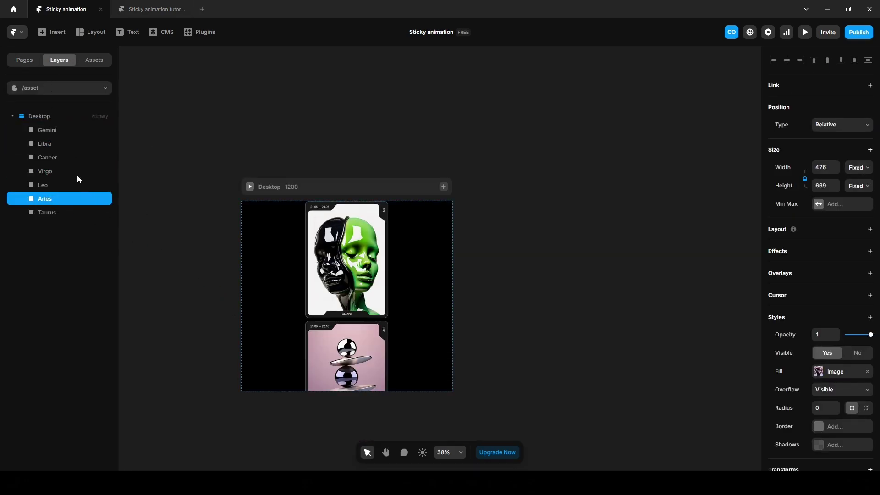
# Step: Set that project's Desktop height to Fit Content, then return to the tutorial project
pyautogui.click(51, 118)
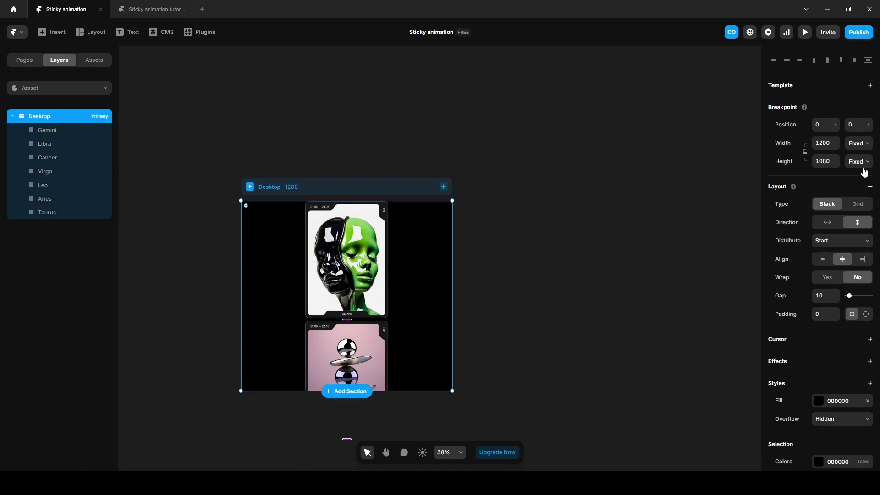
pyautogui.click(860, 162)
pyautogui.click(859, 210)
pyautogui.click(643, 313)
pyautogui.scroll(-15, 644, 312)
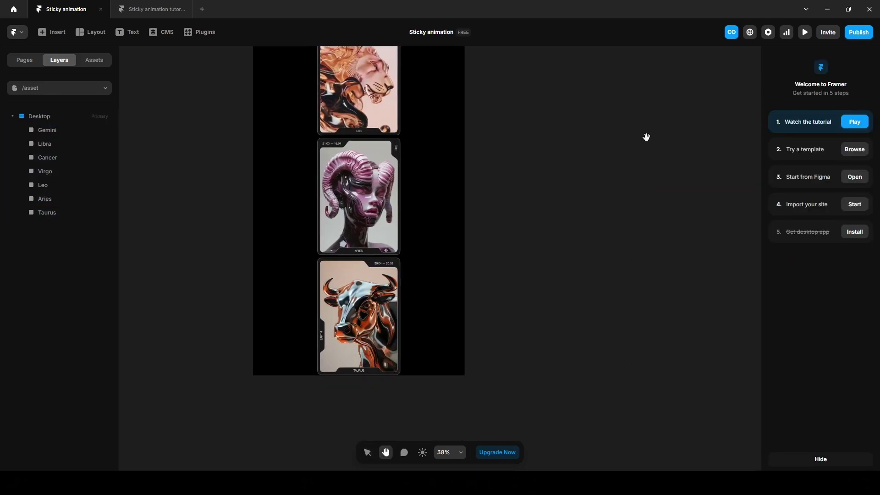
pyautogui.press('v')
pyautogui.hotkey('ctrl', 'Tab')
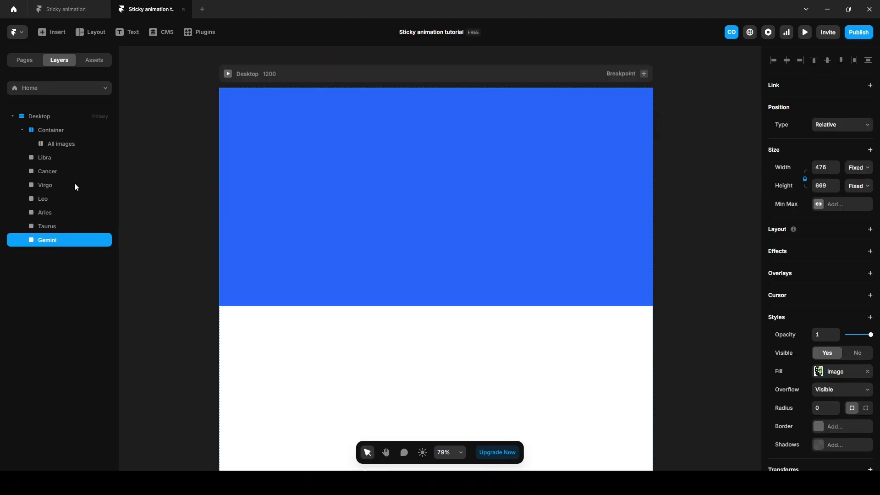
# Step: Move the seven zodiac layers into All images, stacked vertically at viewport height (100vh)
pyautogui.keyDown('shift'); pyautogui.click(51, 159); pyautogui.keyUp('shift')
pyautogui.moveTo(50, 158); pyautogui.dragTo(61, 145)
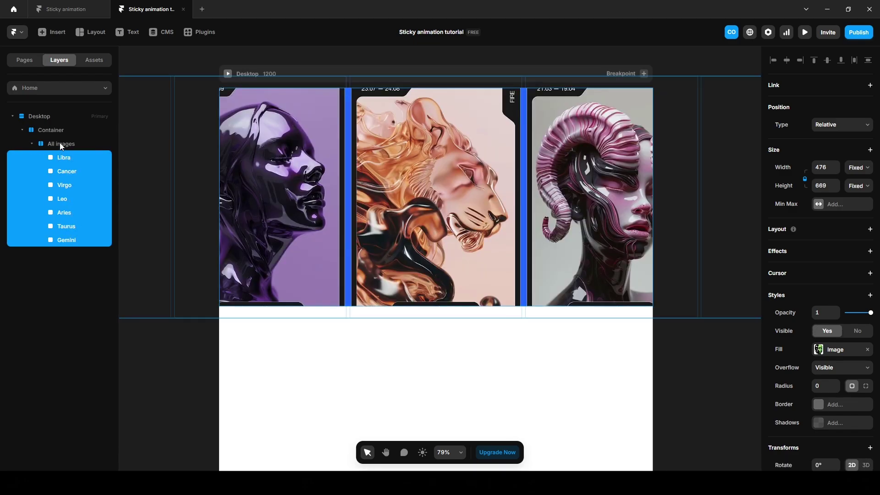
pyautogui.click(60, 143)
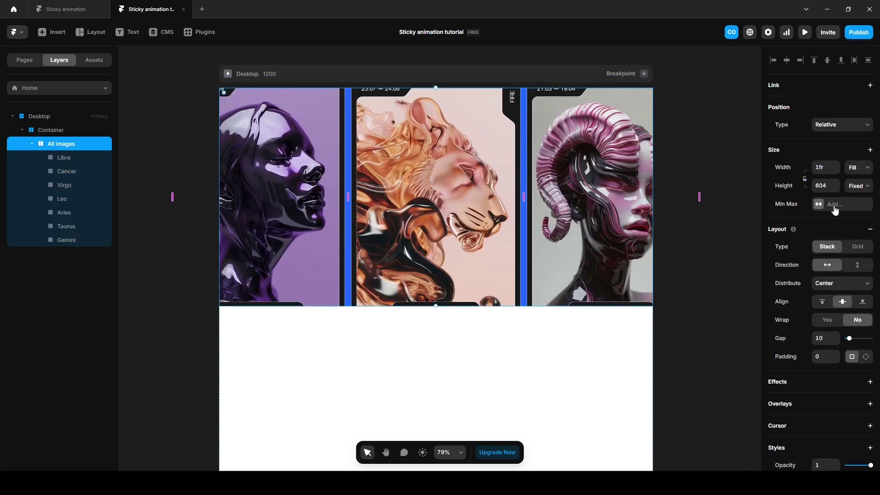
pyautogui.click(855, 265)
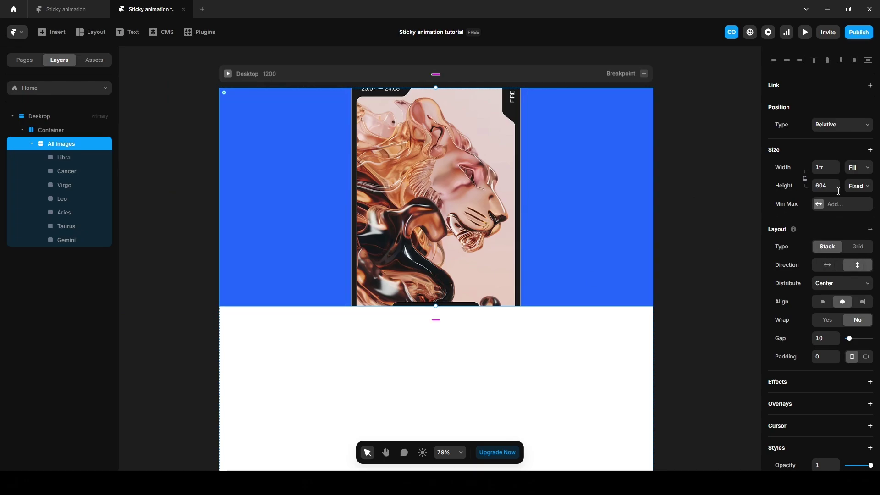
pyautogui.click(856, 188)
pyautogui.click(861, 243)
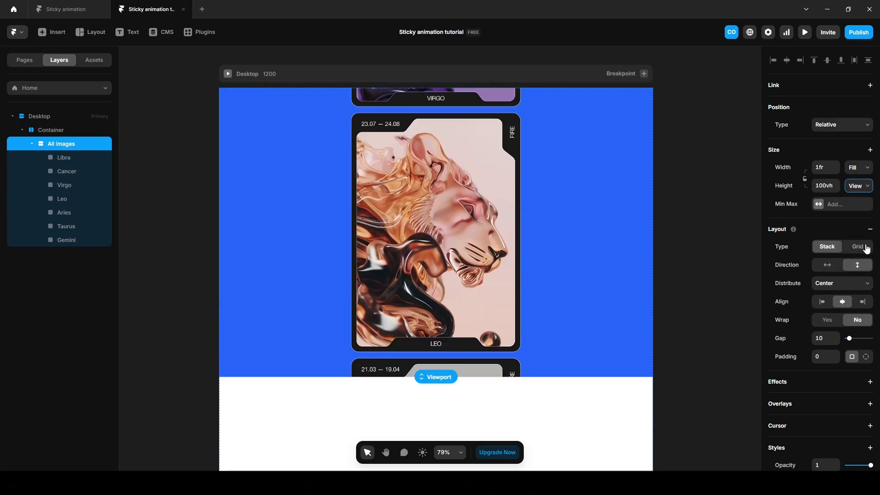
# Step: Set All images to distribute from the start and remove its blue fill
pyautogui.click(831, 285)
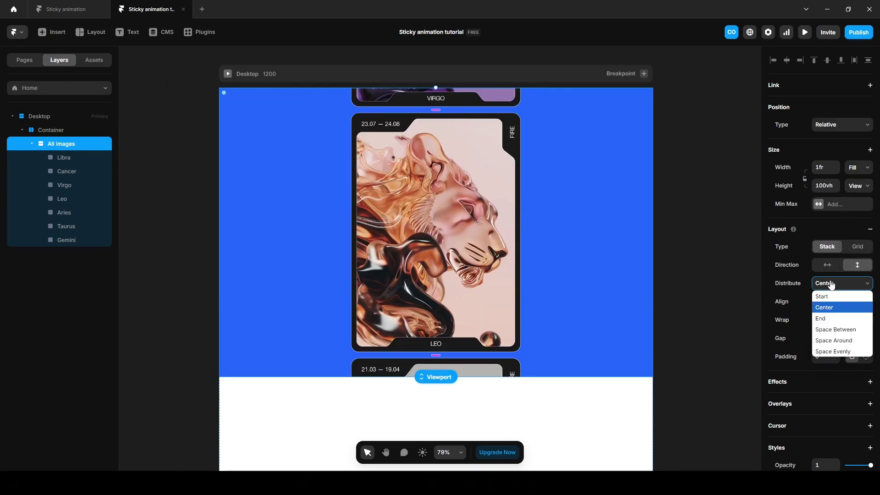
pyautogui.click(836, 297)
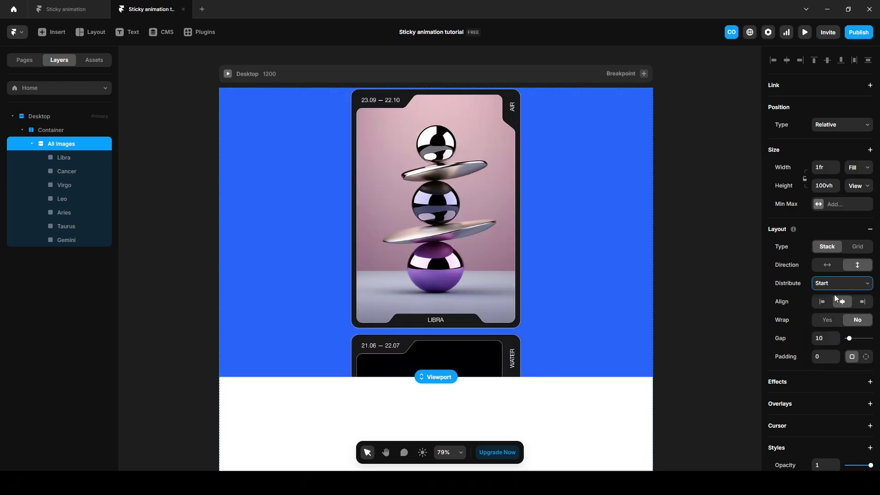
pyautogui.scroll(-4, 807, 366)
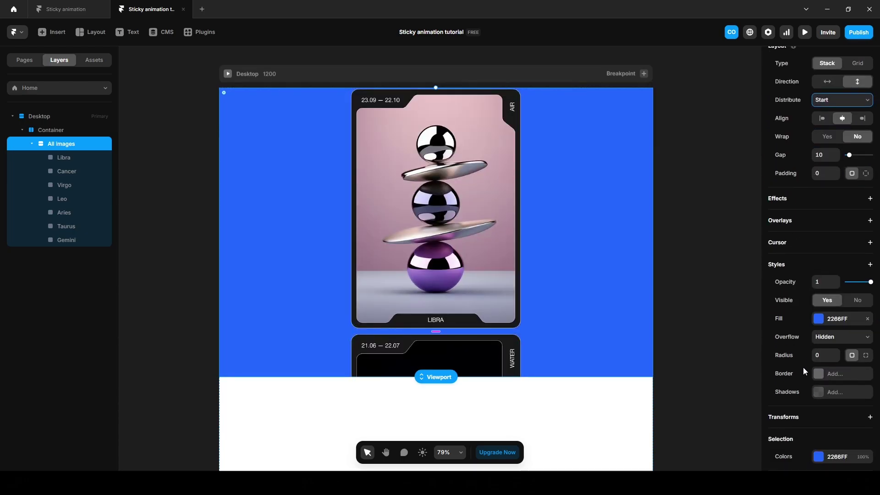
pyautogui.click(865, 318)
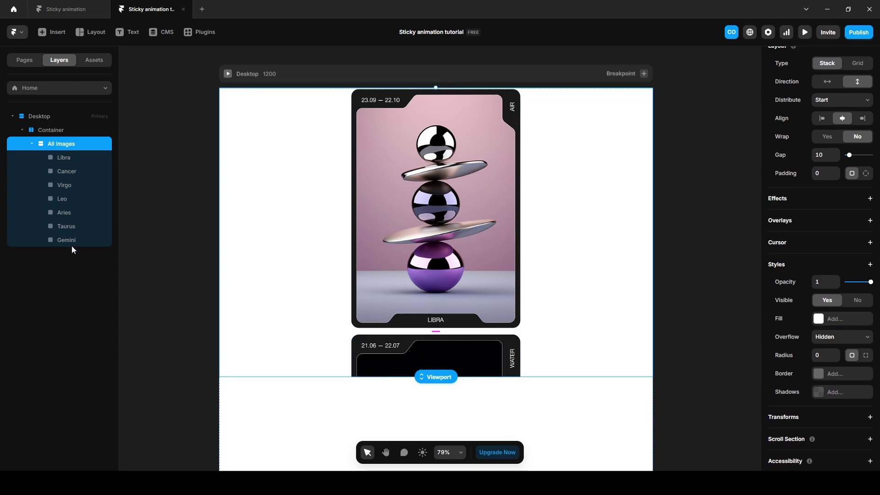
# Step: Move Aries to the top, Taurus and Gemini after it, and Virgo before Libra in the layers
pyautogui.click(69, 215)
pyautogui.moveTo(69, 215); pyautogui.dragTo(67, 153)
pyautogui.moveTo(65, 228); pyautogui.dragTo(62, 209)
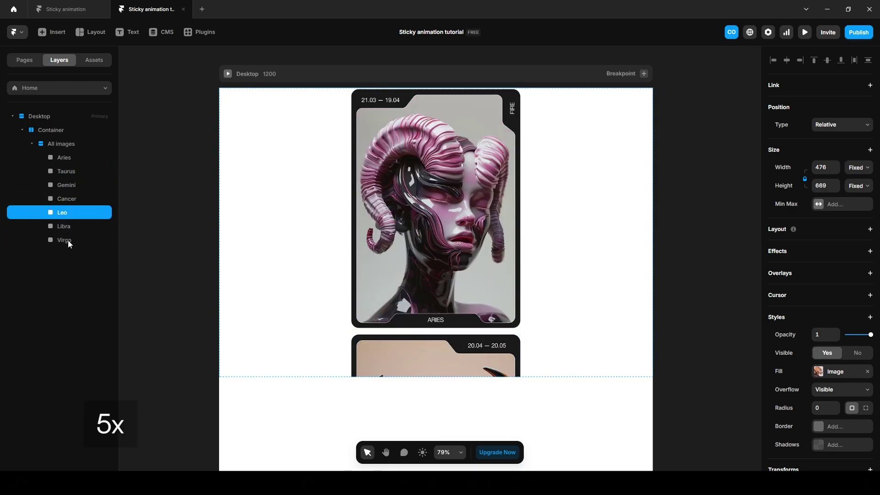
pyautogui.moveTo(67, 242); pyautogui.dragTo(64, 227)
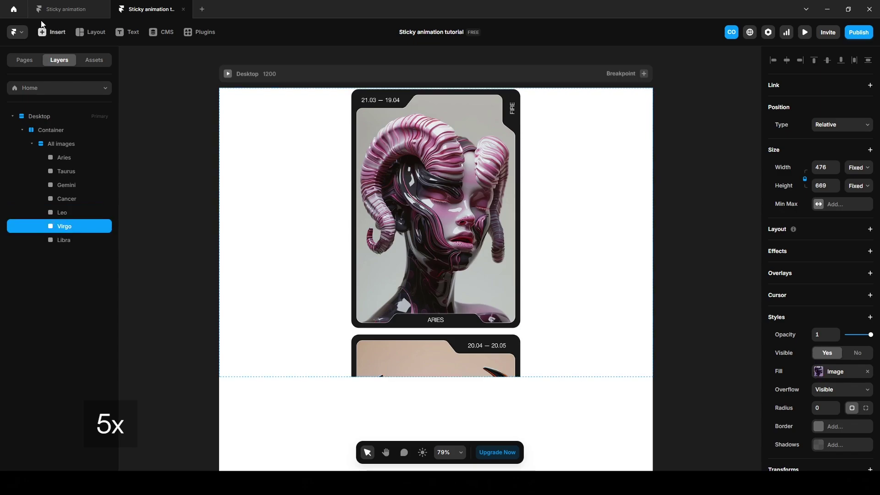
pyautogui.click(67, 158)
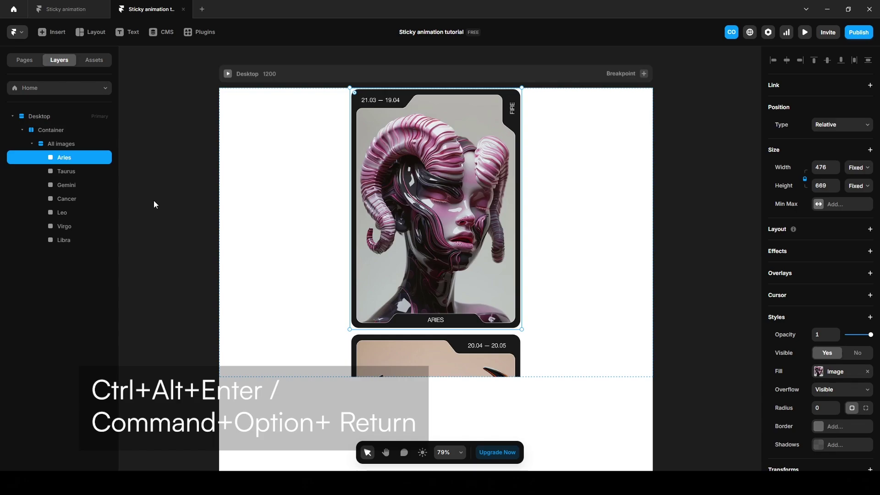
# Step: Wrap the Aries and Taurus images in stacks named Aries and Taurus
pyautogui.hotkey('ctrl', 'alt', 'Return')
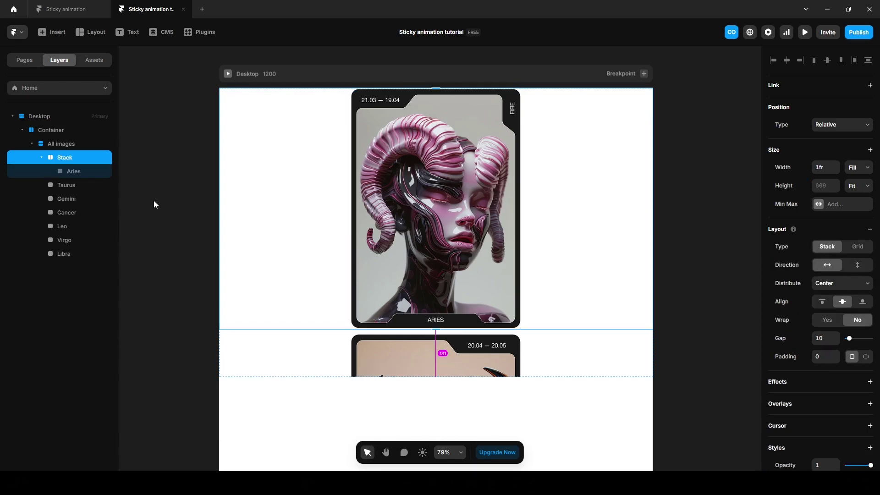
pyautogui.doubleClick(72, 160)
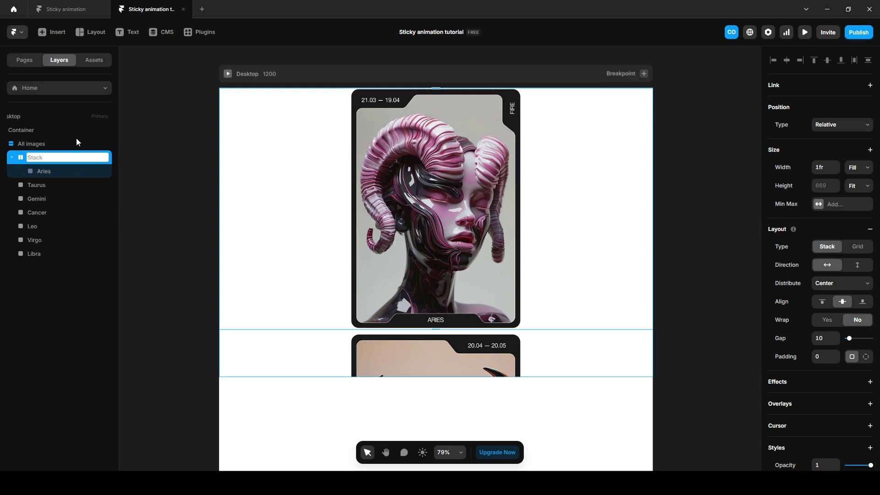
pyautogui.write('Aries')
pyautogui.press('Return')
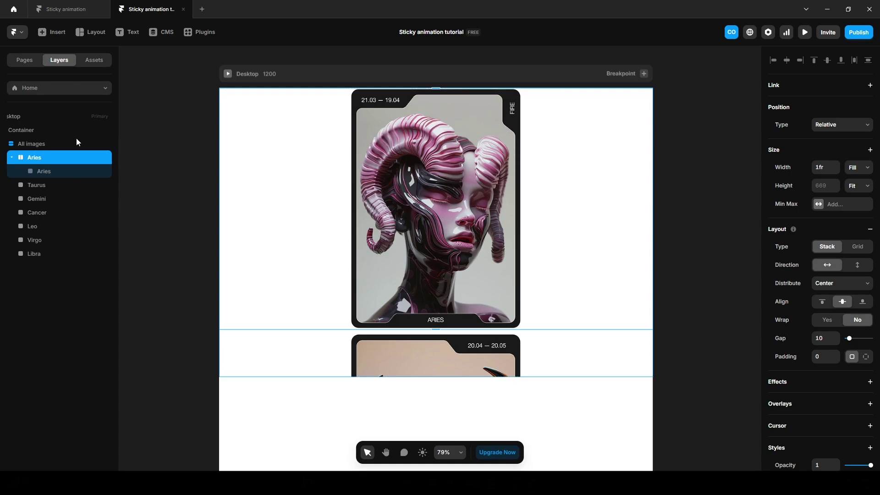
pyautogui.click(64, 189)
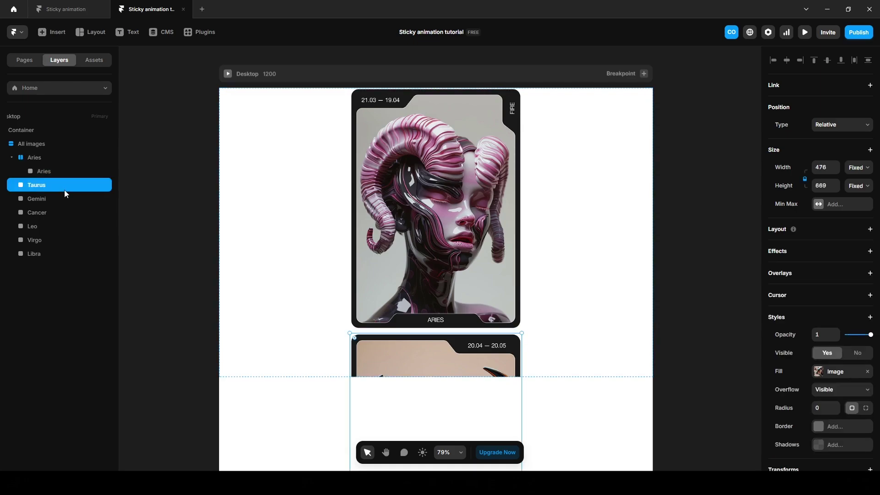
pyautogui.hotkey('shift', 'a')
pyautogui.doubleClick(37, 184)
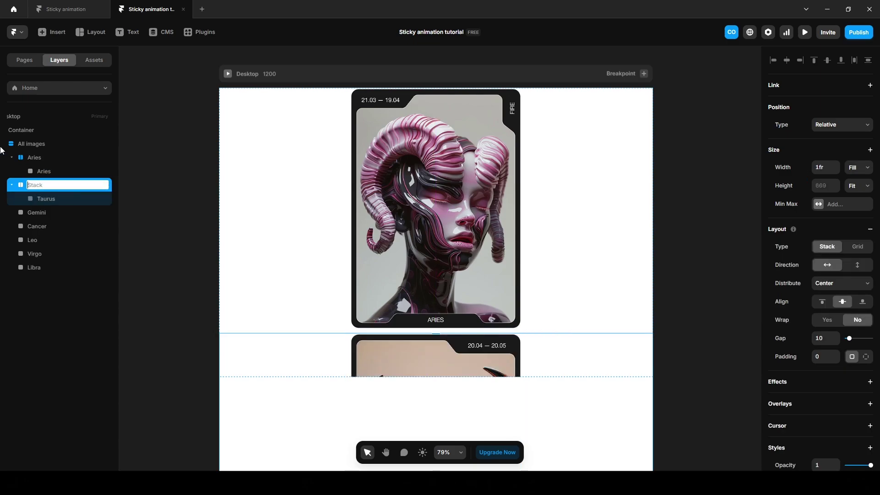
pyautogui.write('Taurus')
pyautogui.press('Return')
# Step: Wrap the Gemini and Cancer images in stacks named Gemini and Cancer
pyautogui.click(41, 212)
pyautogui.hotkey('shift', 'a')
pyautogui.doubleClick(44, 212)
pyautogui.write('Gemini')
pyautogui.press('Return')
pyautogui.click(37, 240)
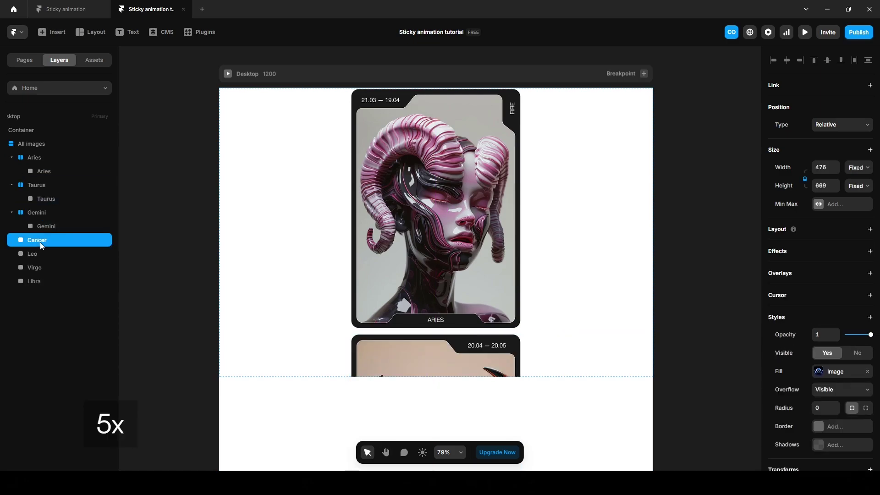
pyautogui.hotkey('shift', 'a')
pyautogui.doubleClick(36, 240)
pyautogui.write('Cancer')
# Step: Wrap the Leo and Virgo images in stacks named Leo and Virgo
pyautogui.click(40, 267)
pyautogui.hotkey('shift', 'a')
pyautogui.doubleClick(40, 266)
pyautogui.write('Leo')
pyautogui.press('Return')
pyautogui.click(38, 295)
pyautogui.hotkey('shift', 'a')
pyautogui.doubleClick(39, 296)
pyautogui.write('Virgo')
# Step: Wrap the Libra image in a stack named Libra, then reselect the Aries stack
pyautogui.click(38, 322)
pyautogui.hotkey('shift', 'a')
pyautogui.doubleClick(36, 323)
pyautogui.write('Libra')
pyautogui.press('Return')
pyautogui.press('Escape')
pyautogui.click(50, 157)
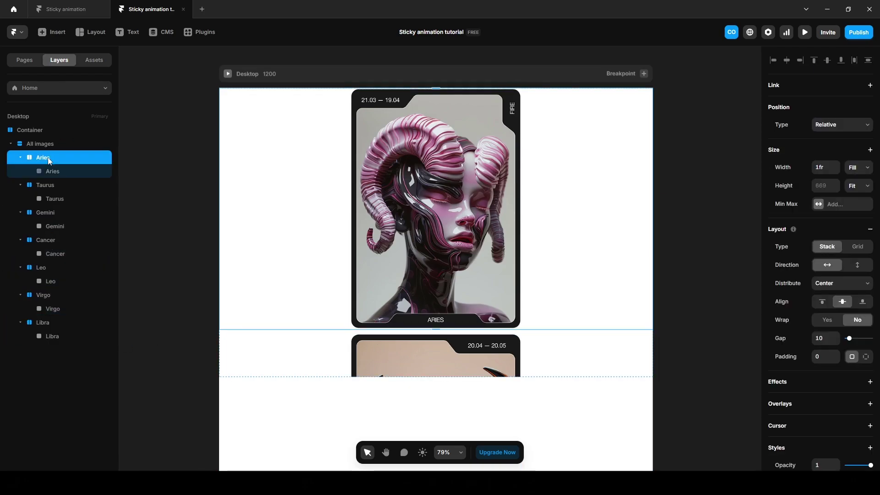
# Step: Select the Aries through Libra sign stacks and set their height to Viewport
pyautogui.keyDown('shift'); pyautogui.click(47, 324); pyautogui.keyUp('shift')
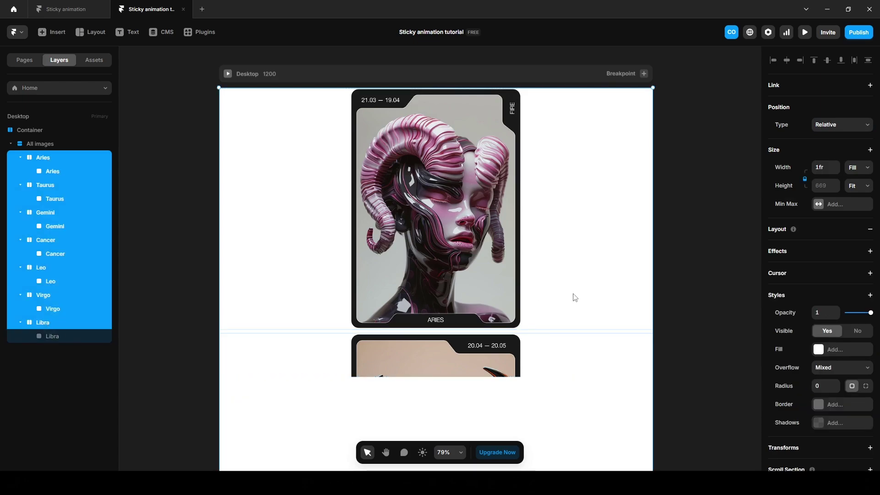
pyautogui.click(853, 187)
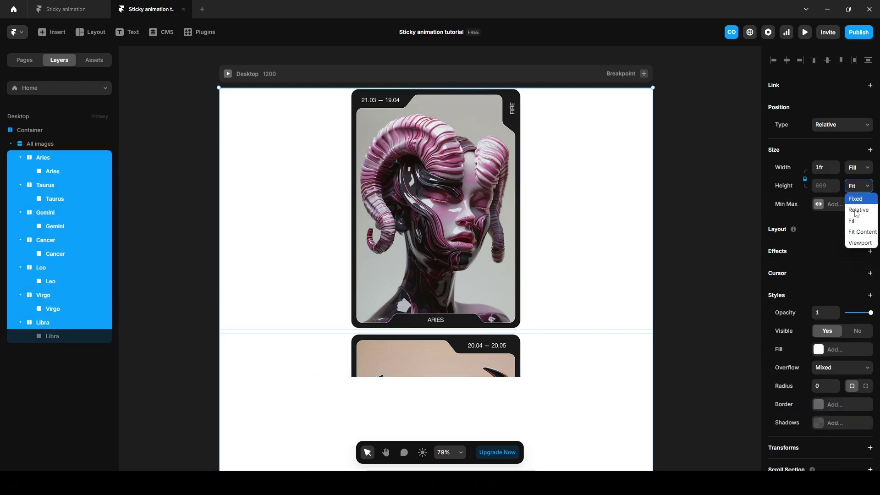
pyautogui.click(859, 243)
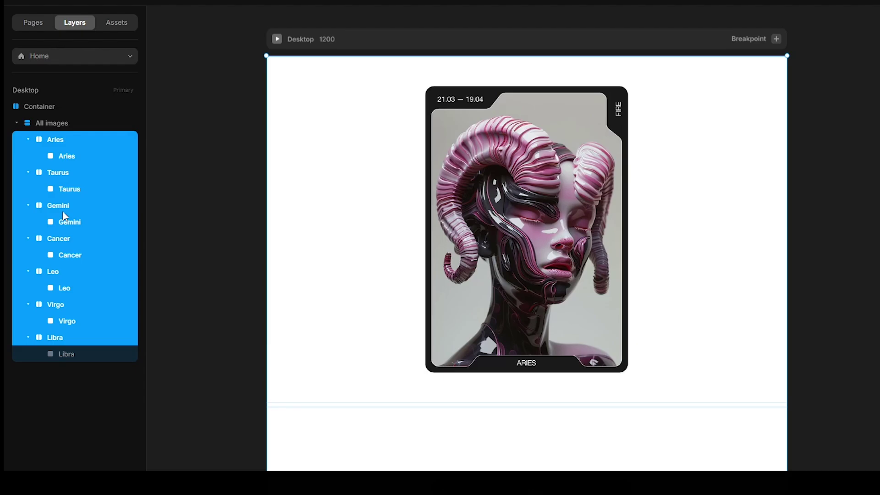
# Step: Wrap the selected sign stacks in a new stack and name it 'Wrapper'
pyautogui.hotkey('ctrl', 'Return')
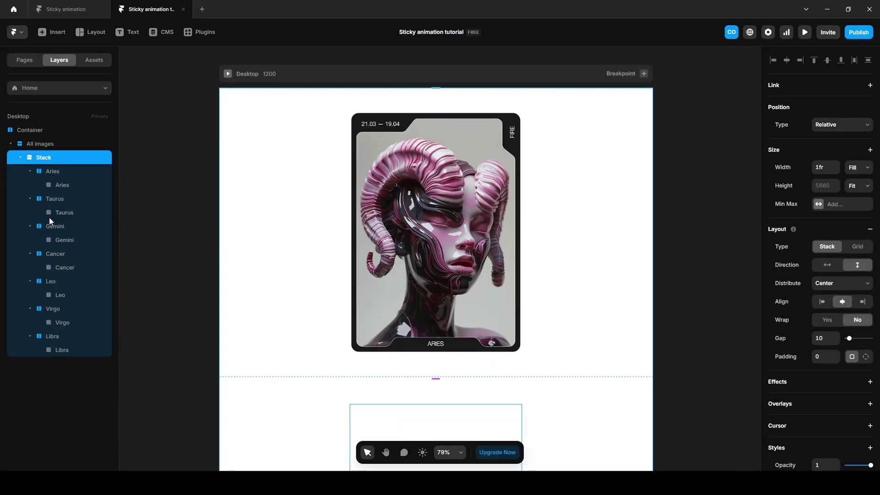
pyautogui.doubleClick(40, 161)
pyautogui.write('Wrapper')
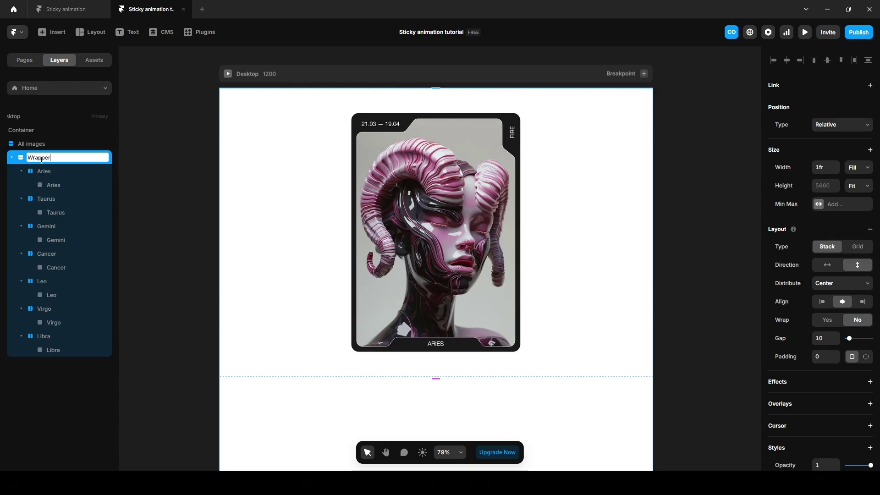
pyautogui.press('Return')
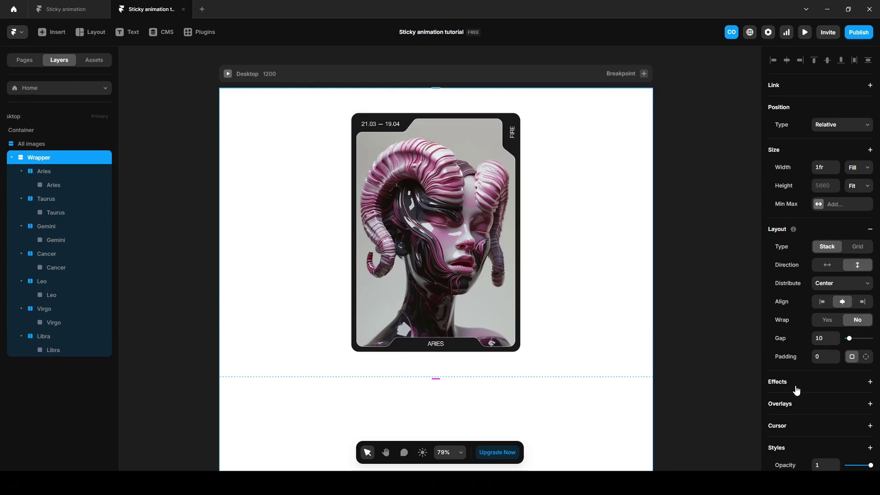
# Step: Add a conic gradient fill to the Wrapper with three extra colour stops
pyautogui.scroll(-3, 797, 390)
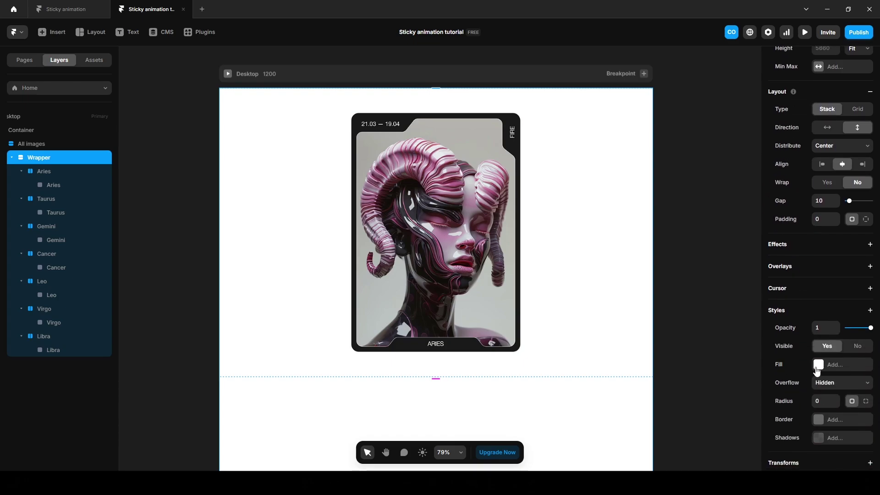
pyautogui.click(818, 367)
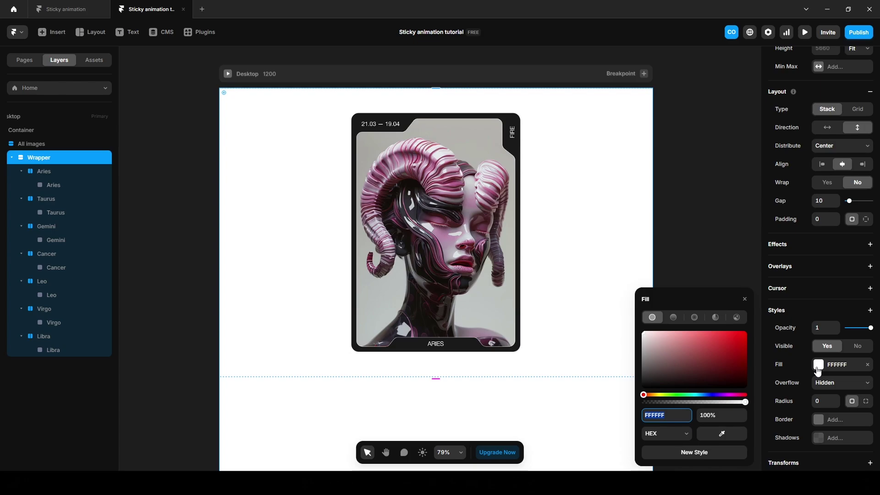
pyautogui.click(715, 318)
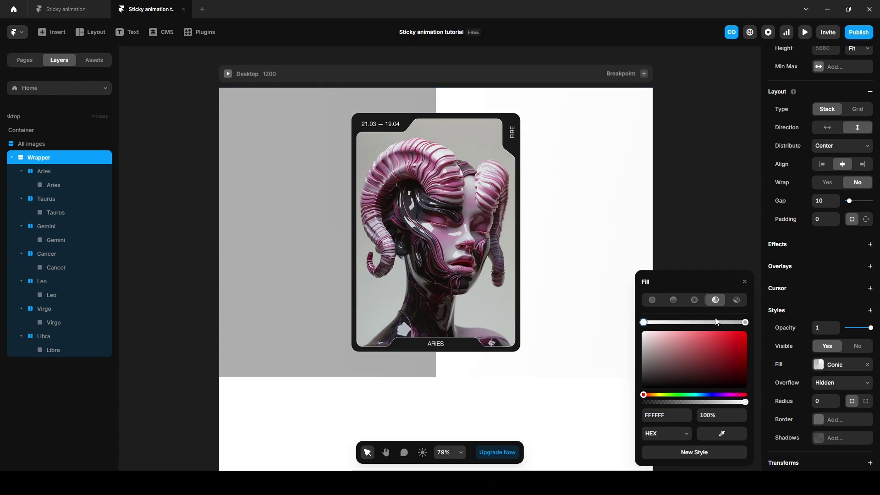
pyautogui.click(656, 323)
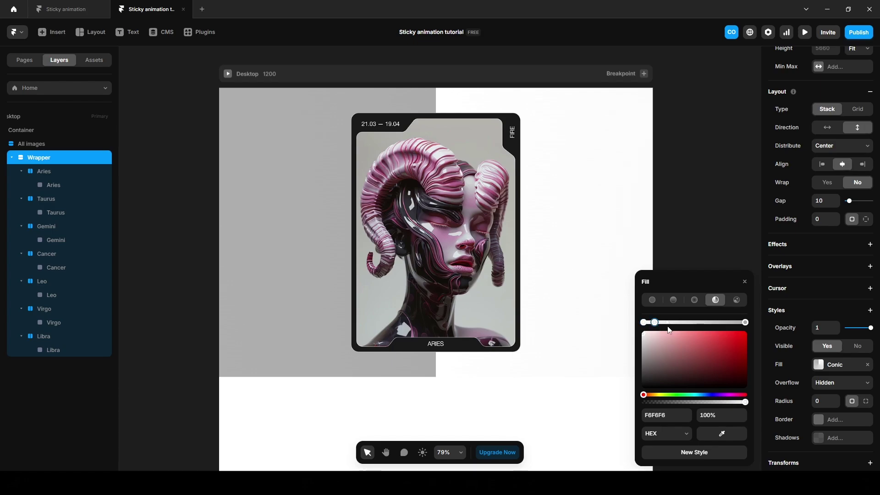
pyautogui.click(667, 322)
pyautogui.click(685, 323)
# Step: Set the first two gradient stops to 04010C and 1F085B
pyautogui.click(644, 322)
pyautogui.click(665, 415)
pyautogui.write('04010c')
pyautogui.click(655, 323)
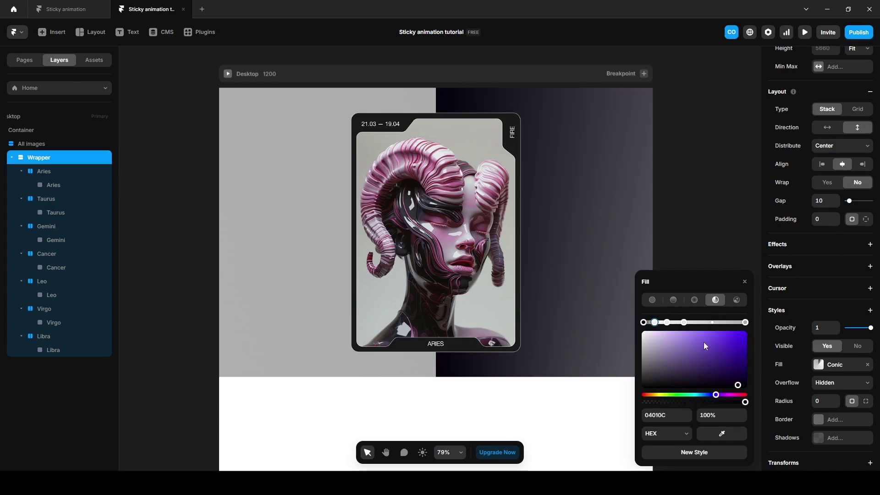
pyautogui.click(668, 417)
pyautogui.write('1f085b')
pyautogui.press('Return')
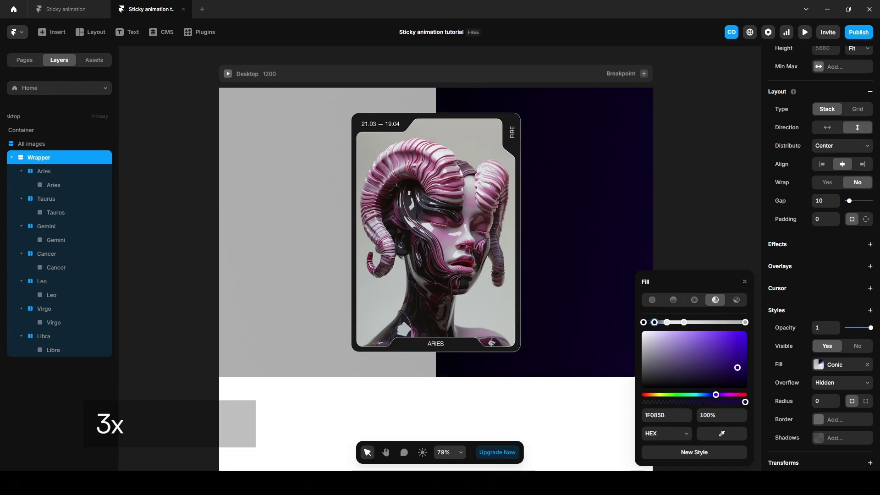
# Step: Set the third and fourth stops to 3C447A and 0C0327, then spread the stops out
pyautogui.click(667, 322)
pyautogui.click(667, 415)
pyautogui.write('3c447a')
pyautogui.press('Return')
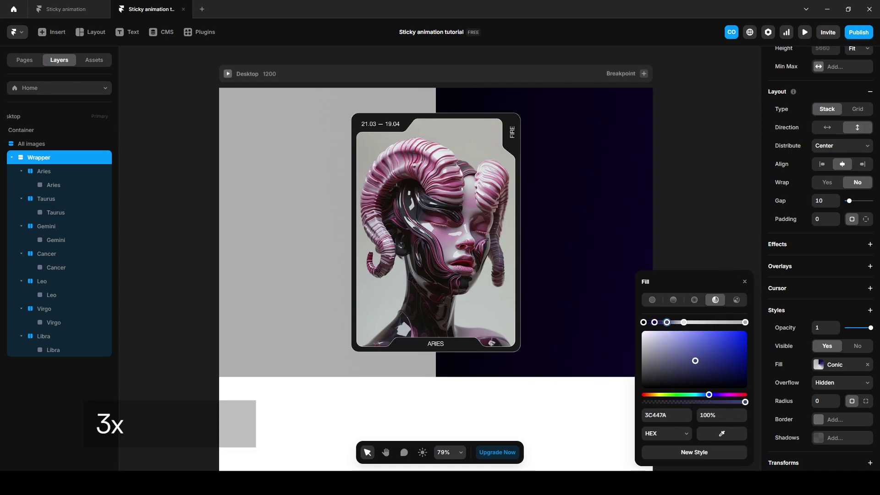
pyautogui.click(684, 322)
pyautogui.click(668, 416)
pyautogui.write('ABABAB')
pyautogui.press('Return')
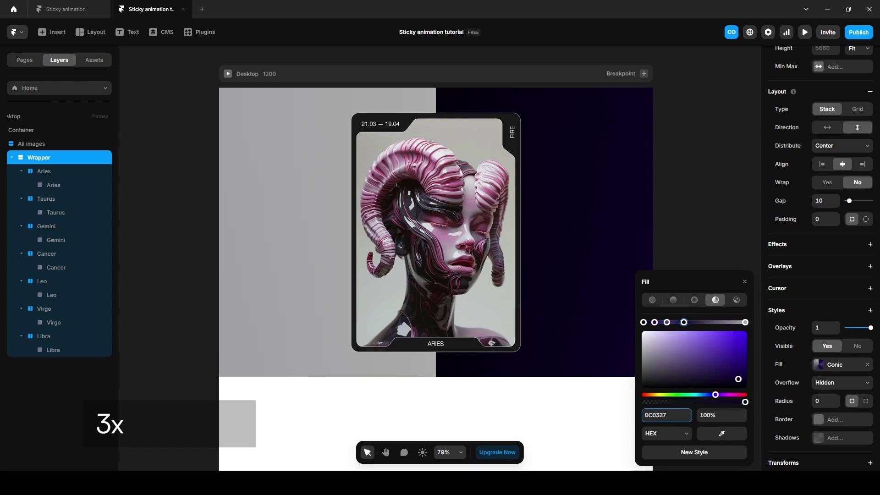
pyautogui.moveTo(684, 322); pyautogui.dragTo(706, 322)
pyautogui.moveTo(655, 323); pyautogui.dragTo(724, 322)
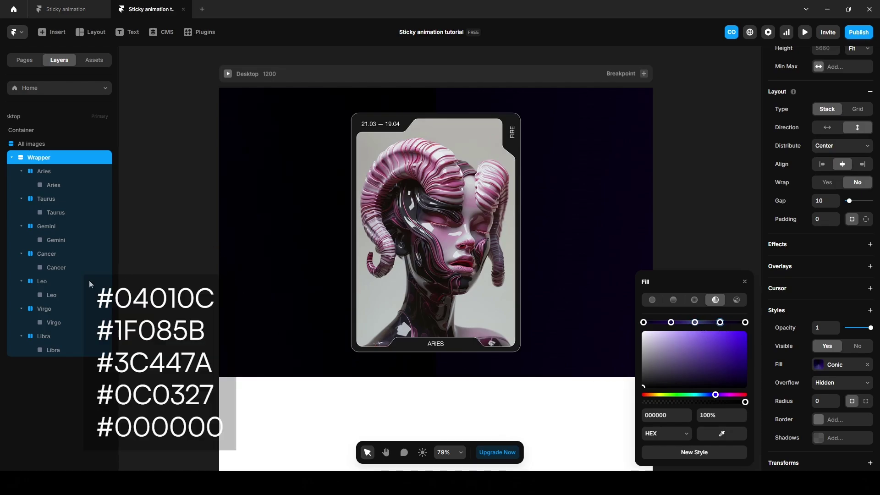
# Step: Make Aries and Taurus scroll sections named 1 and 2
pyautogui.click(138, 404)
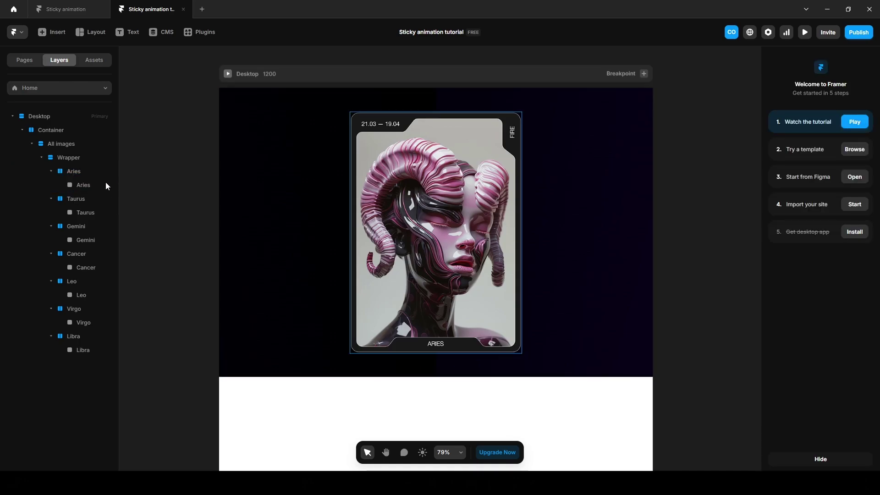
pyautogui.click(70, 170)
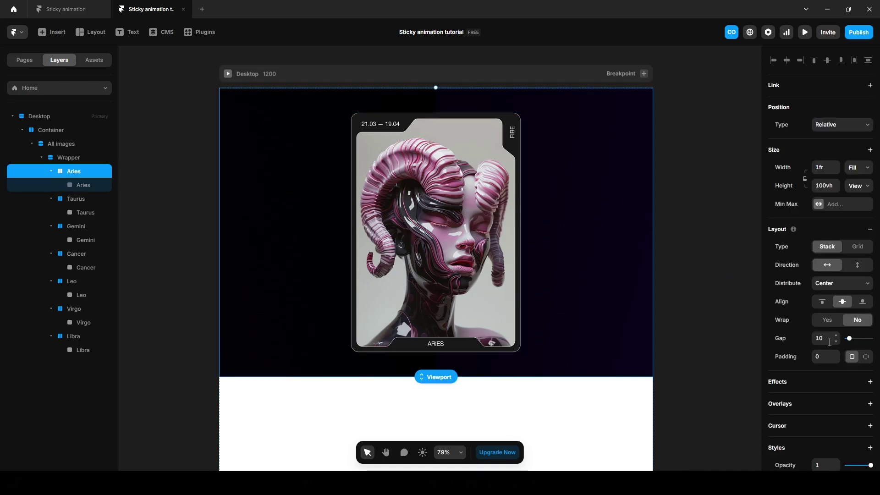
pyautogui.scroll(-5, 825, 343)
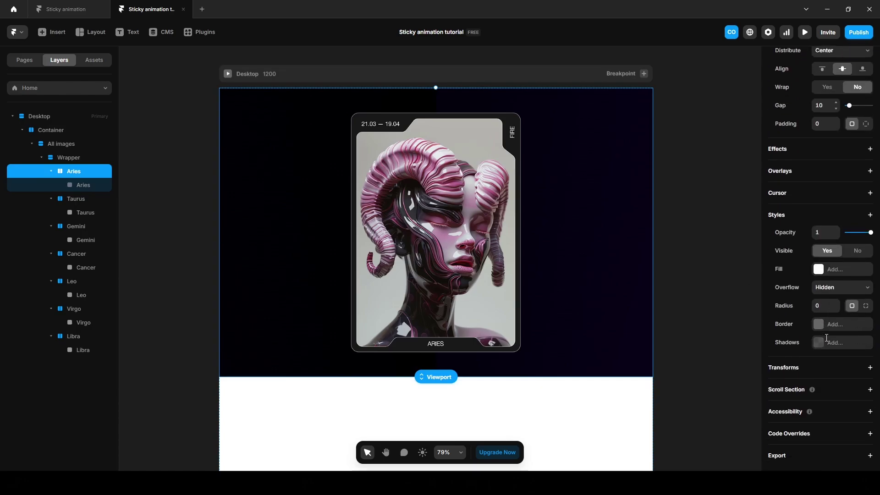
pyautogui.click(788, 390)
pyautogui.click(821, 406)
pyautogui.write('1')
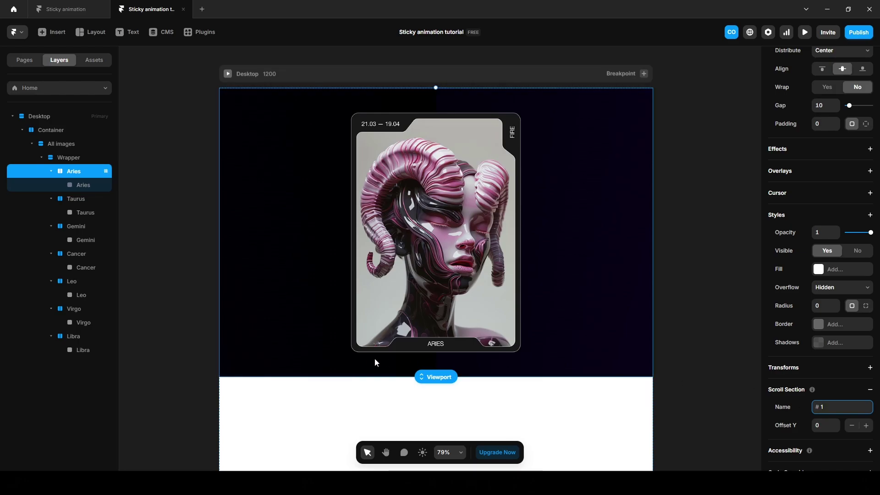
pyautogui.click(160, 257)
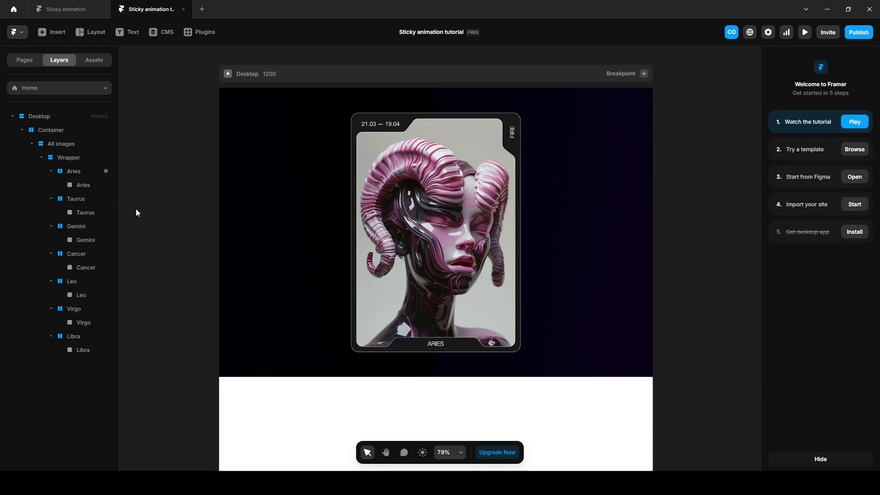
pyautogui.click(81, 199)
pyautogui.scroll(-5, 816, 417)
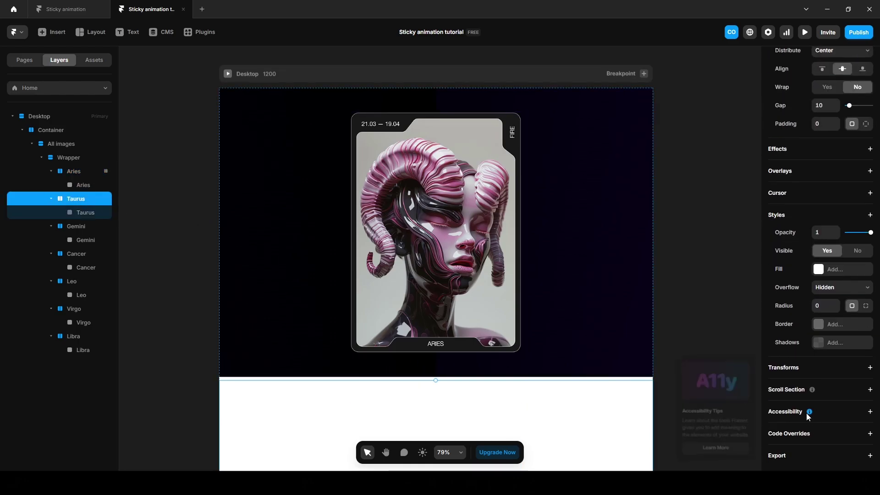
pyautogui.click(792, 388)
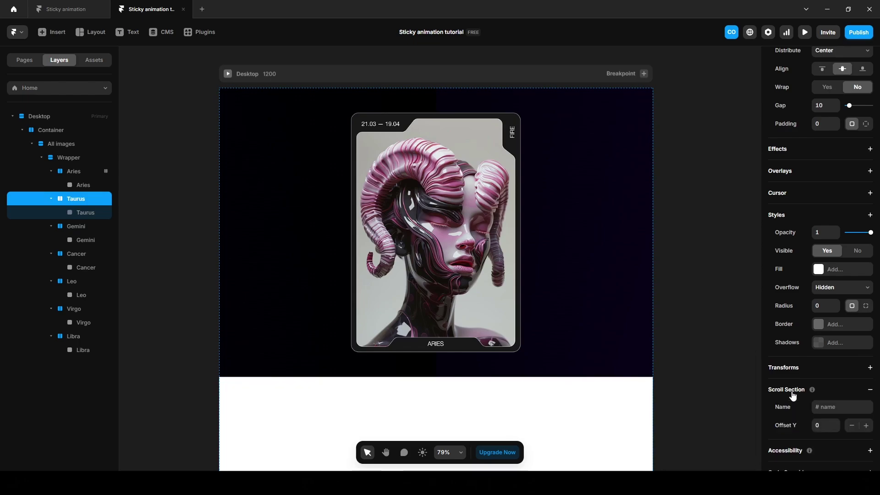
pyautogui.write('2')
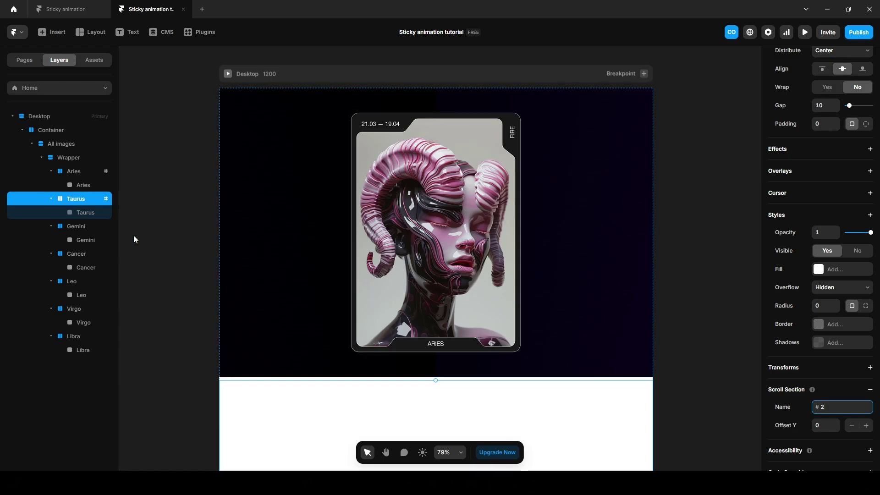
# Step: Add scroll sections to the Gemini, Cancer, Leo, Virgo and Libra frames
pyautogui.click(78, 226)
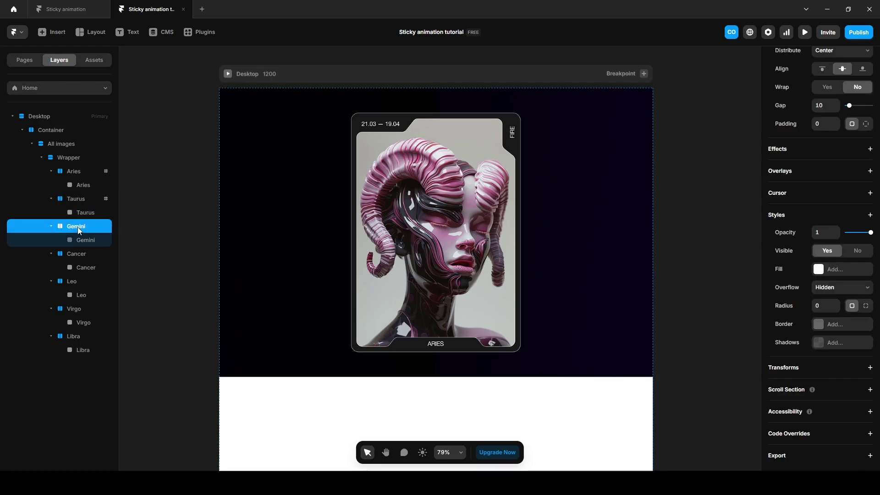
pyautogui.click(787, 389)
pyautogui.click(838, 412)
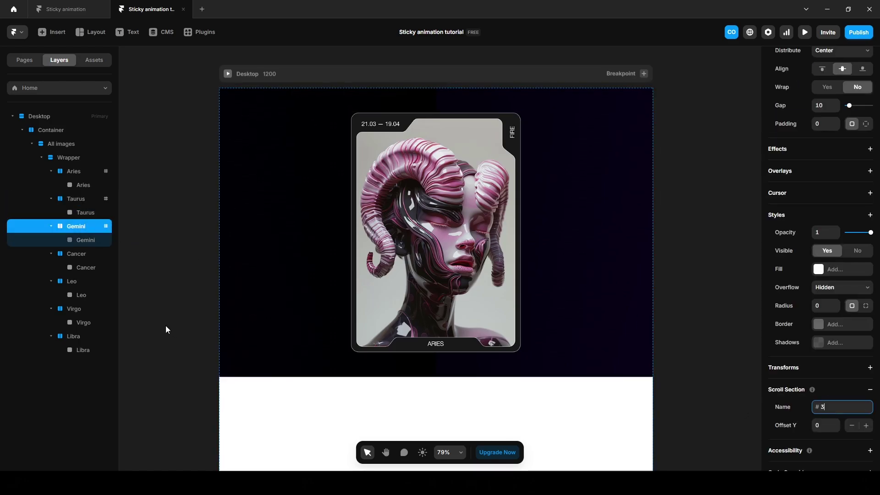
pyautogui.click(71, 254)
pyautogui.click(787, 390)
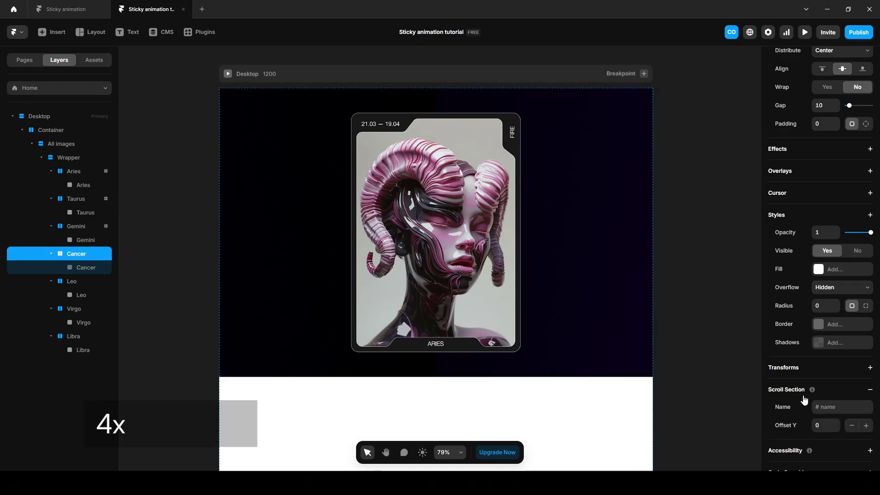
pyautogui.click(76, 282)
pyautogui.click(787, 390)
pyautogui.click(74, 308)
pyautogui.click(786, 390)
pyautogui.click(73, 336)
pyautogui.click(787, 389)
pyautogui.click(173, 290)
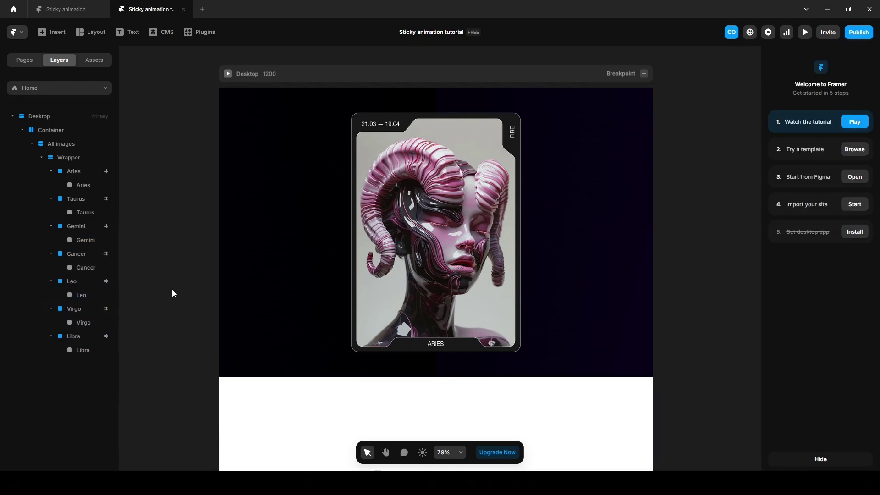
# Step: Add a Scroll Transform to Aries triggered by Section in View, tied to section #2
pyautogui.click(80, 172)
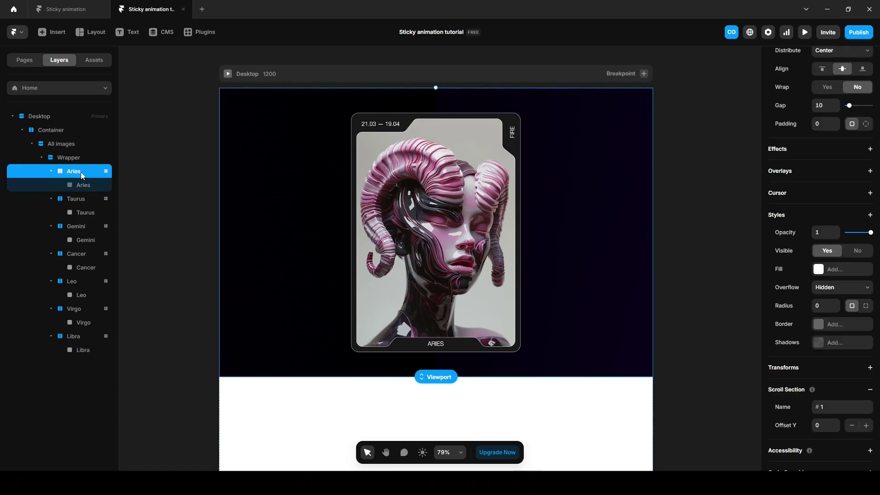
pyautogui.click(796, 153)
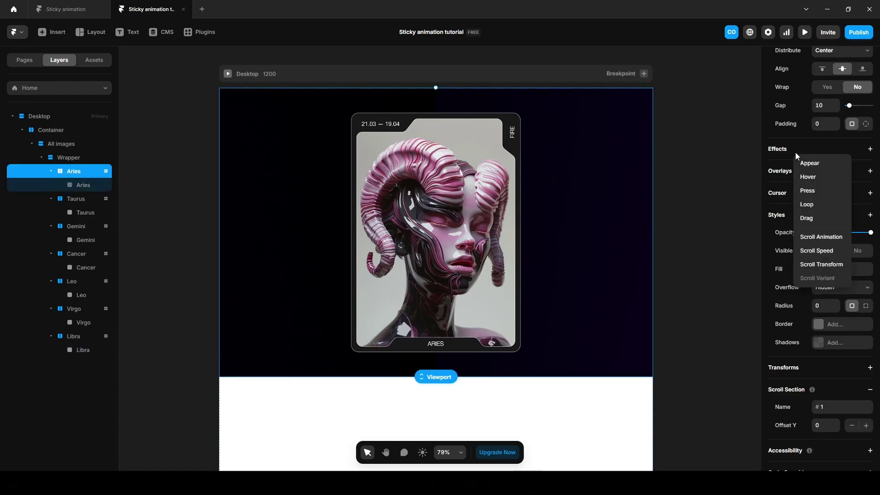
pyautogui.click(819, 269)
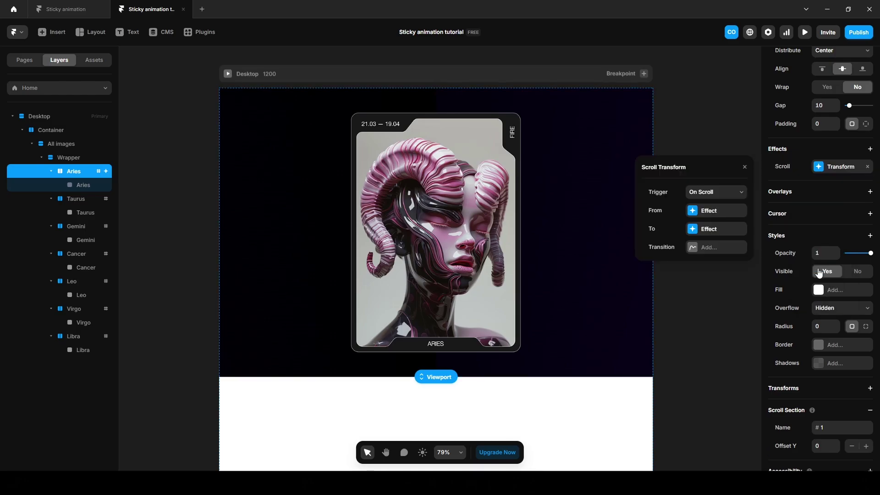
pyautogui.click(725, 196)
pyautogui.click(723, 228)
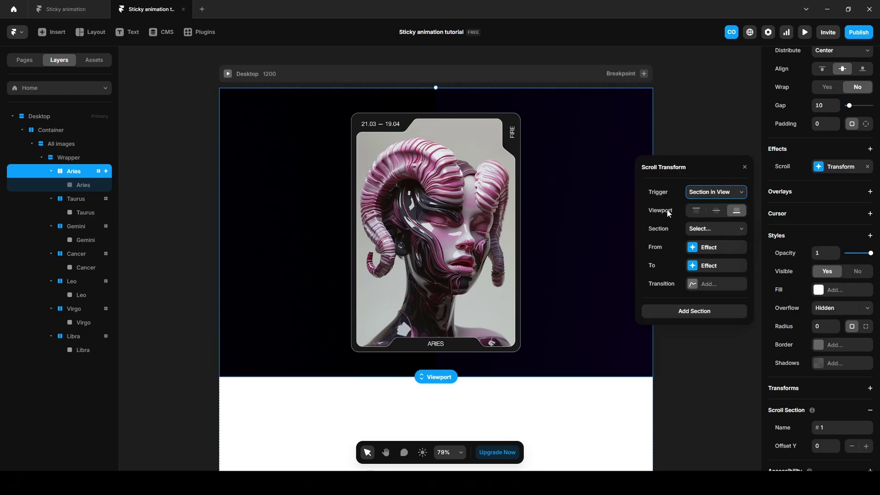
pyautogui.click(736, 212)
pyautogui.click(702, 233)
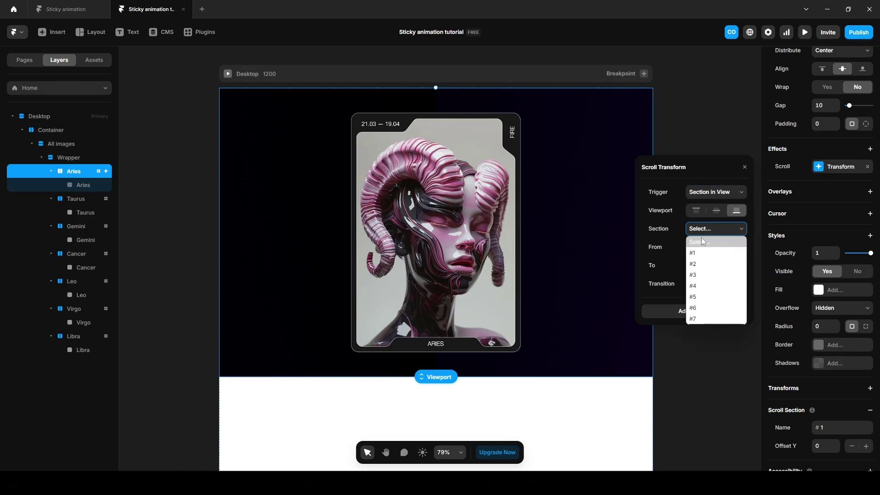
pyautogui.click(710, 266)
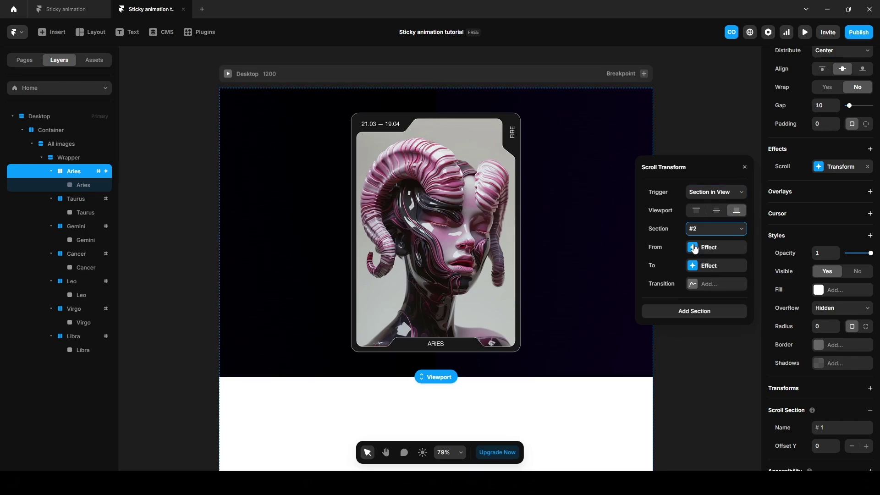
# Step: Set the effect's From opacity and scale to 1 and its To scale to 0.8
pyautogui.click(711, 248)
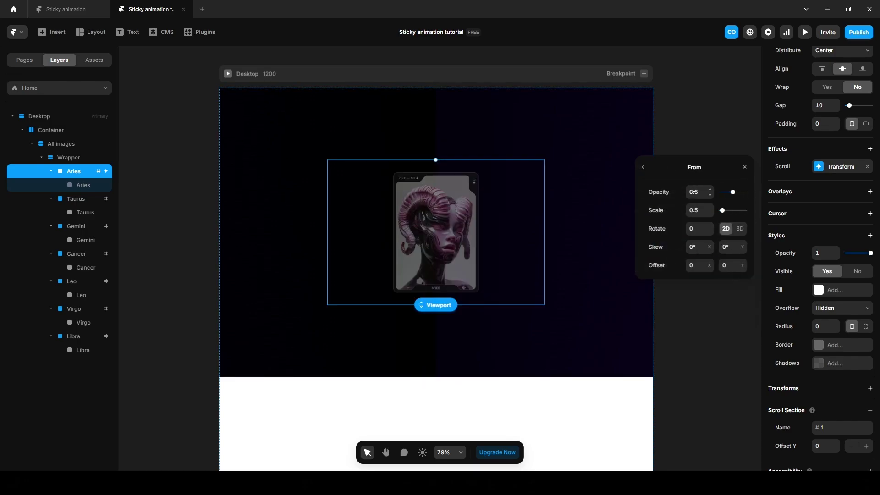
pyautogui.click(694, 193)
pyautogui.write('1')
pyautogui.press('Tab')
pyautogui.write('1')
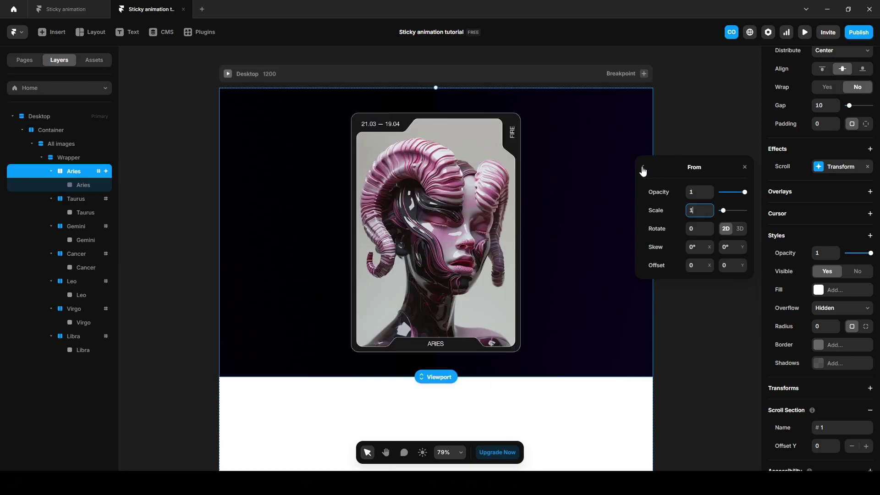
pyautogui.click(643, 167)
pyautogui.click(708, 269)
pyautogui.click(697, 212)
pyautogui.write('0.8')
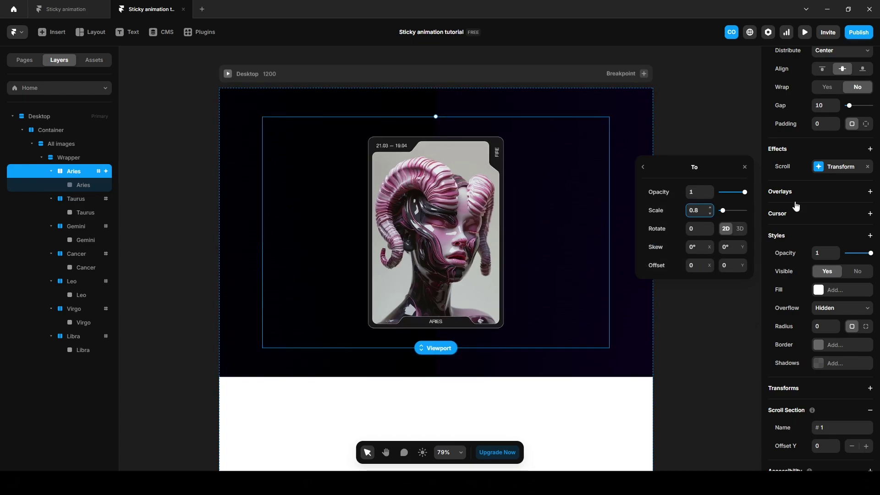
# Step: Copy the Aries card's scroll transform effect
pyautogui.click(826, 172)
pyautogui.rightClick(826, 172)
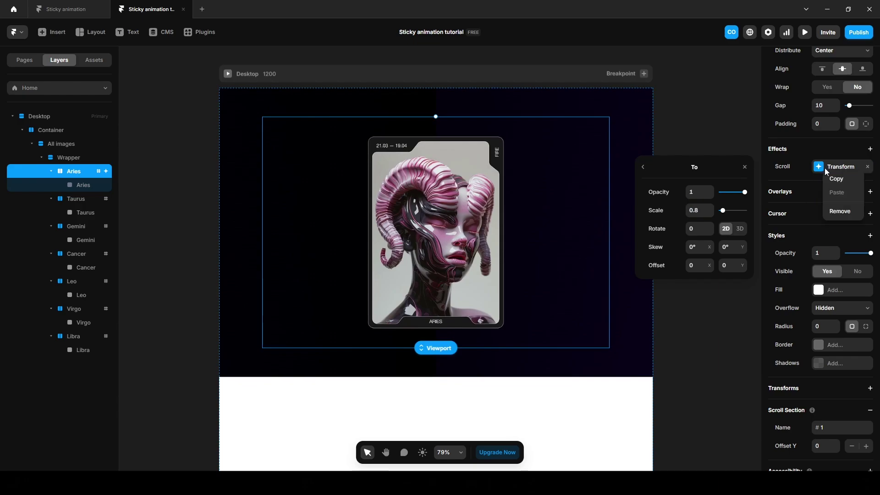
pyautogui.click(837, 177)
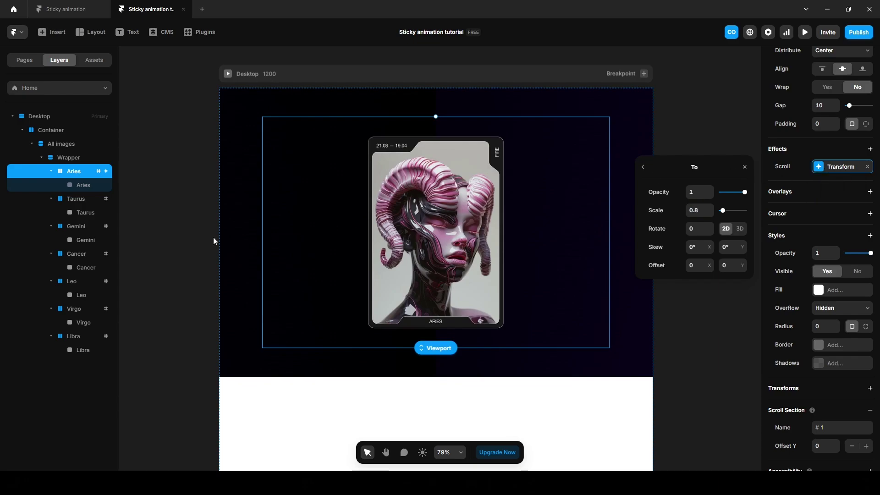
# Step: Select Taurus, Gemini, Cancer, Leo and Virgo and paste the effect onto them
pyautogui.click(75, 199)
pyautogui.keyDown('shift'); pyautogui.click(76, 226); pyautogui.keyUp('shift')
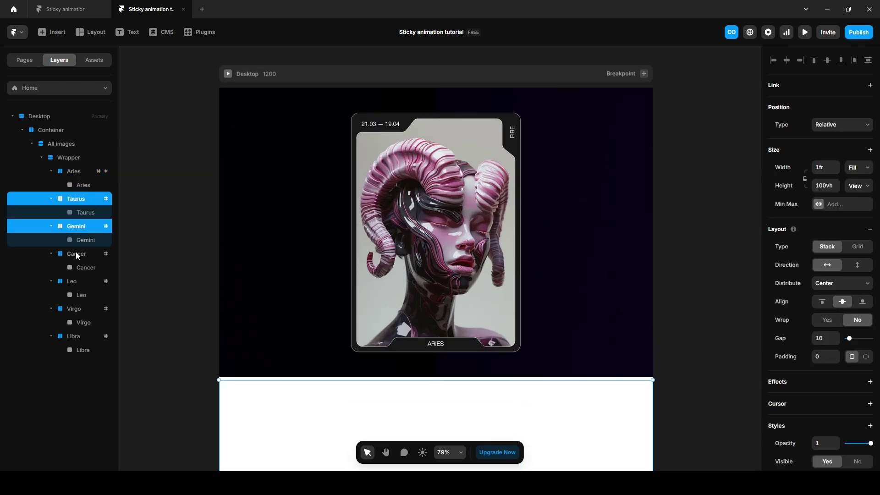
pyautogui.keyDown('shift'); pyautogui.click(75, 252); pyautogui.keyUp('shift')
pyautogui.keyDown('shift'); pyautogui.click(75, 281); pyautogui.keyUp('shift')
pyautogui.keyDown('shift'); pyautogui.click(75, 310); pyautogui.keyUp('shift')
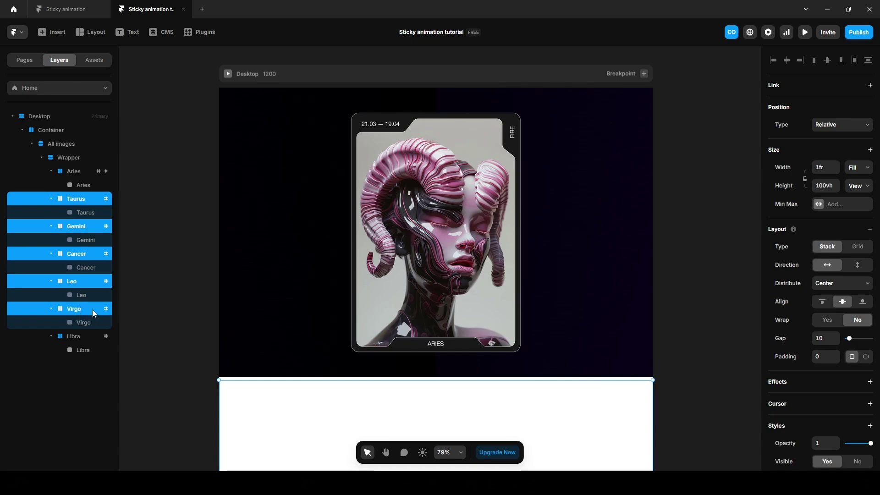
pyautogui.rightClick(92, 309)
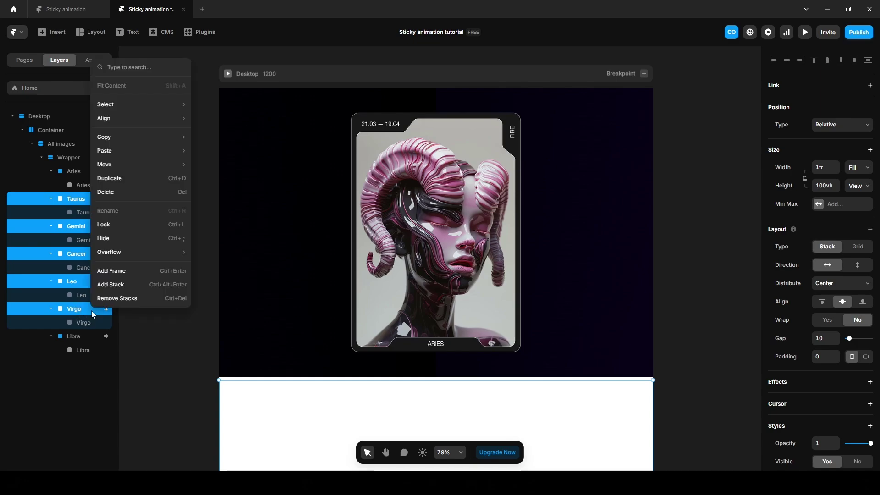
pyautogui.moveTo(141, 150)
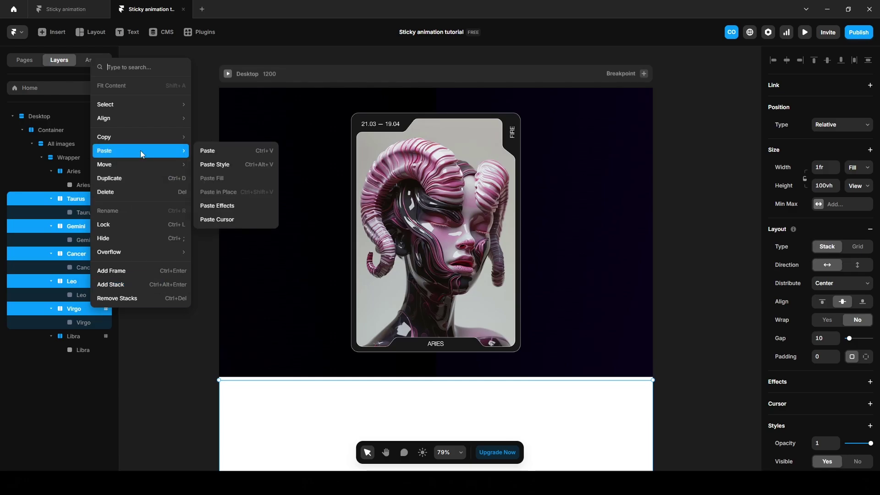
pyautogui.click(226, 206)
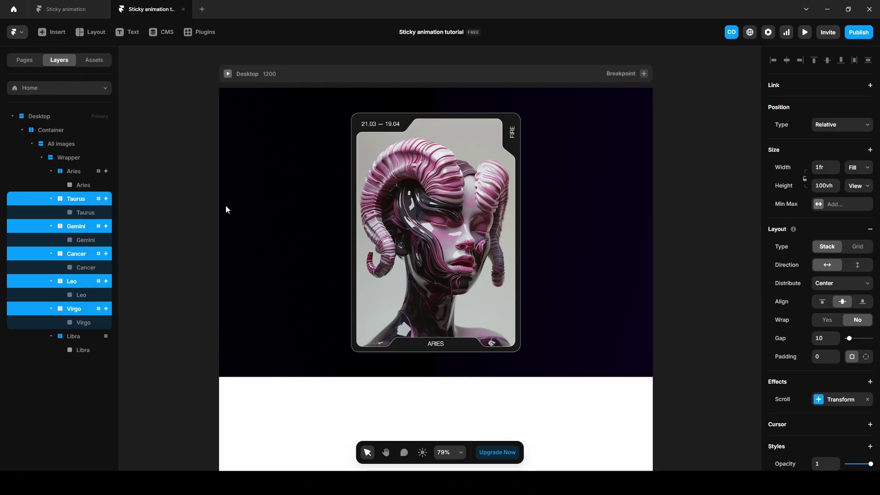
# Step: Point Taurus's scroll effect to section #3 and Gemini's to section #4
pyautogui.click(164, 222)
pyautogui.click(96, 198)
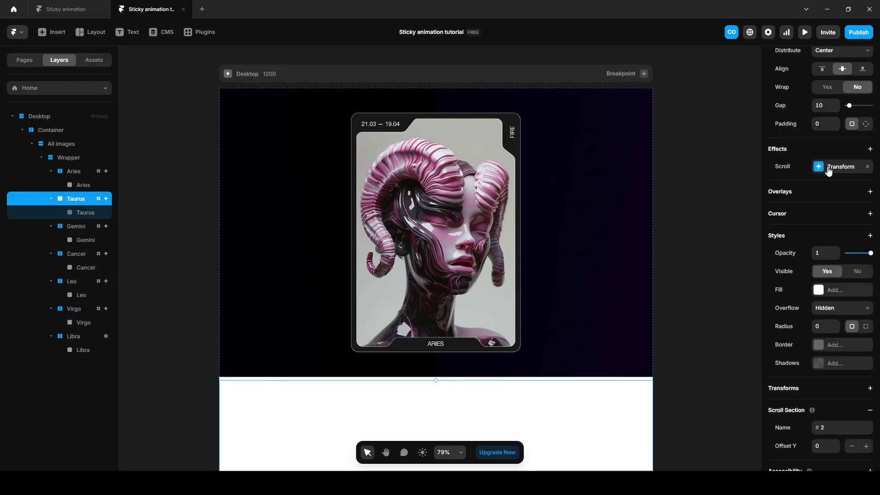
pyautogui.click(829, 170)
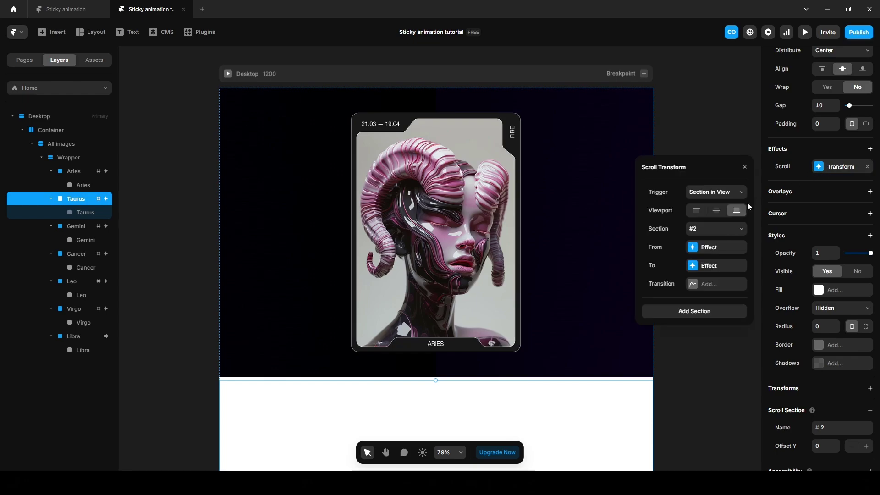
pyautogui.click(707, 230)
pyautogui.click(706, 265)
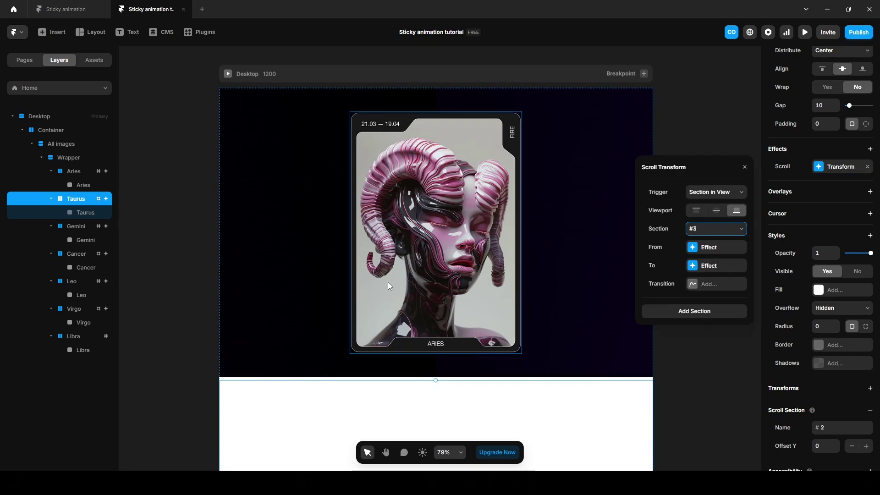
pyautogui.click(79, 228)
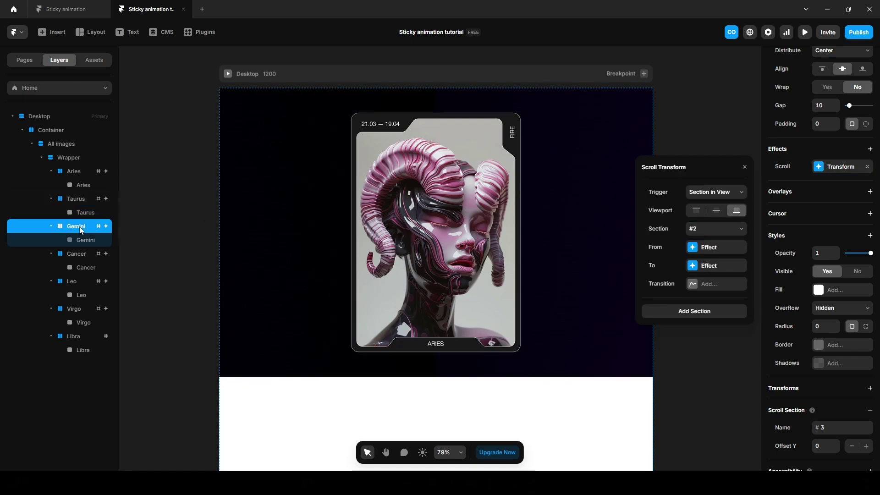
pyautogui.click(713, 233)
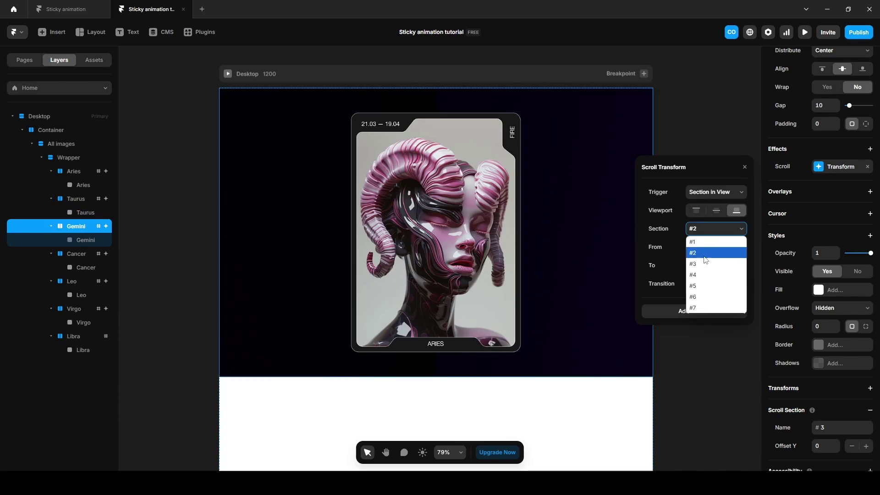
pyautogui.click(700, 275)
# Step: Point Cancer's scroll effect to #5, Leo's to #6 and Virgo's to #7
pyautogui.click(87, 255)
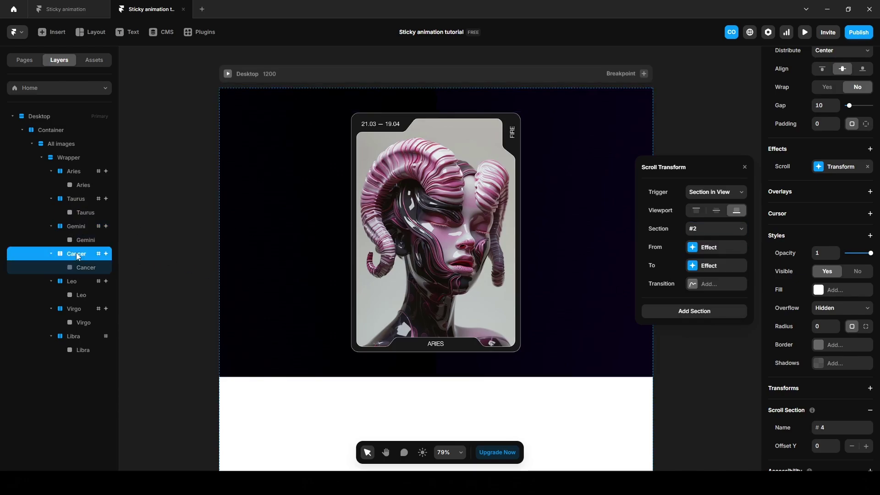
pyautogui.click(713, 230)
pyautogui.click(708, 289)
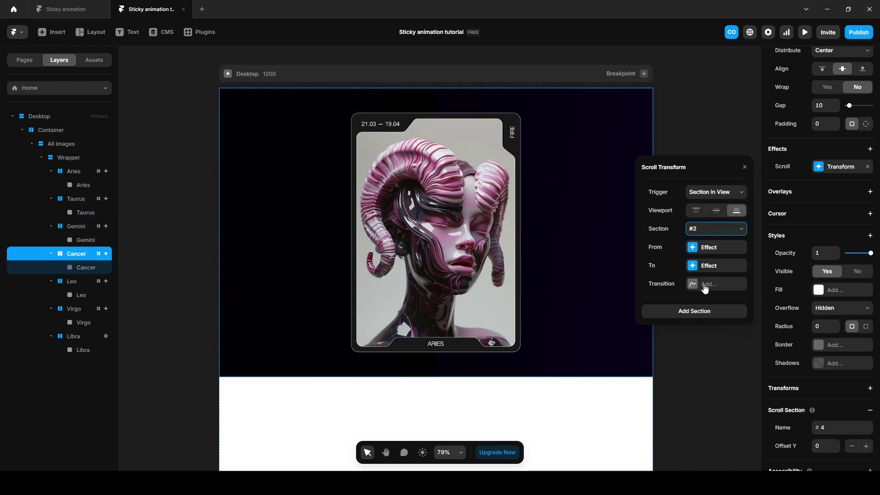
pyautogui.click(74, 284)
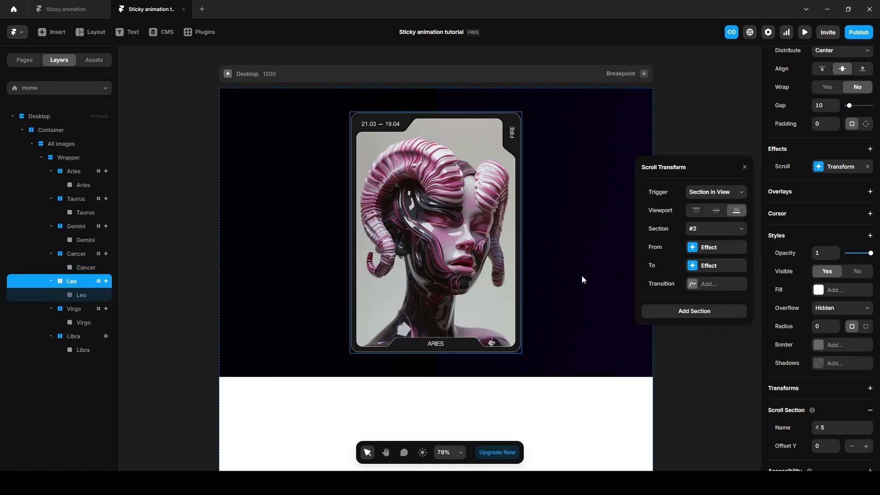
pyautogui.click(719, 233)
pyautogui.click(707, 294)
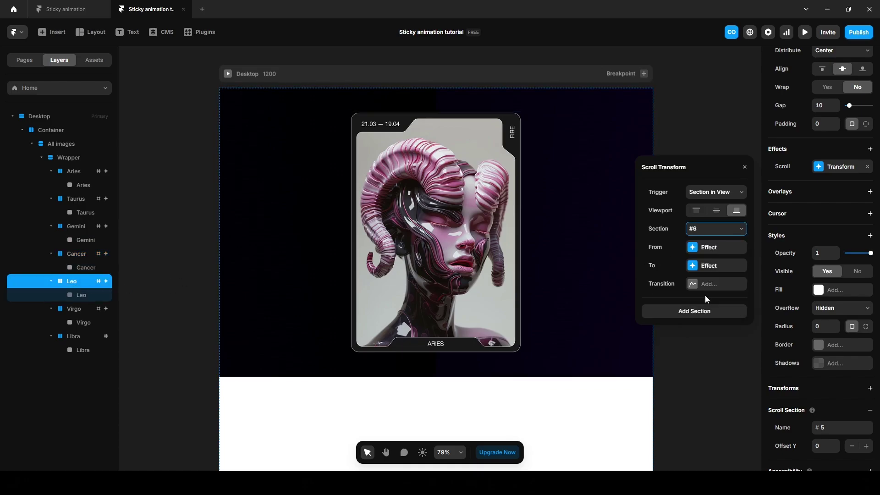
pyautogui.click(80, 310)
pyautogui.click(702, 230)
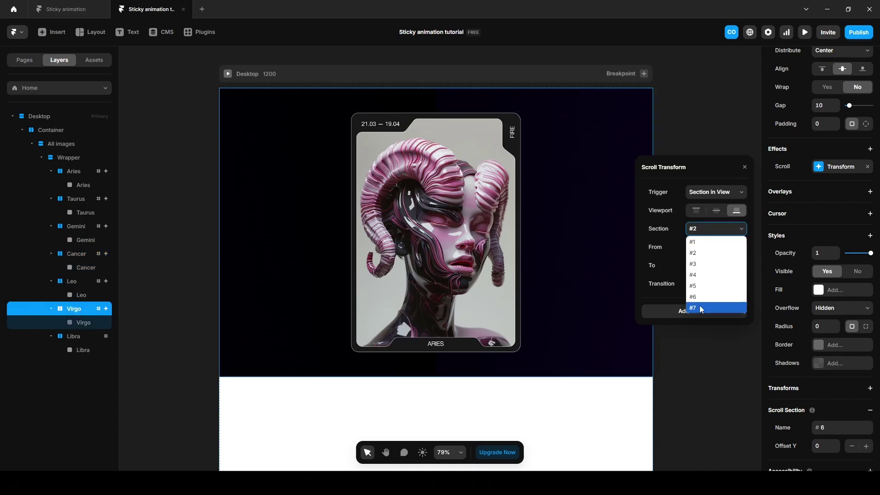
pyautogui.click(700, 307)
pyautogui.click(196, 321)
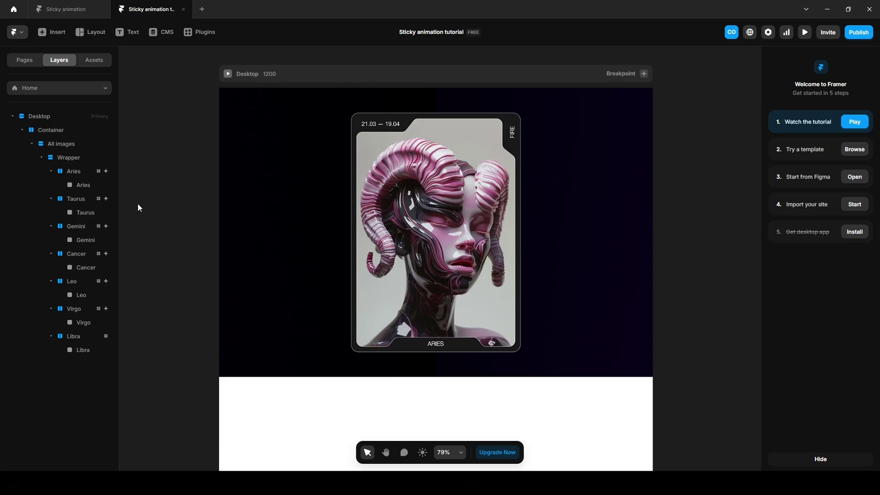
# Step: Select Wrapper, All images, Container and Desktop and set their Overflow to Visible
pyautogui.click(72, 159)
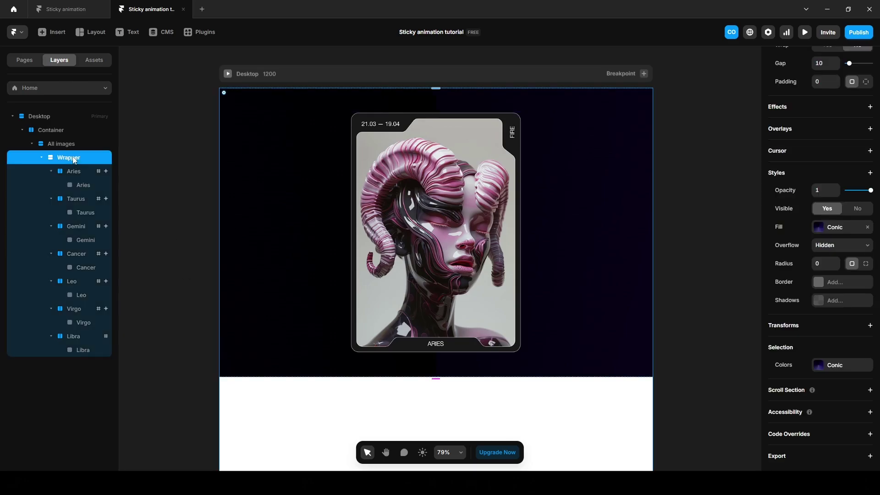
pyautogui.keyDown('shift'); pyautogui.click(70, 144); pyautogui.keyUp('shift')
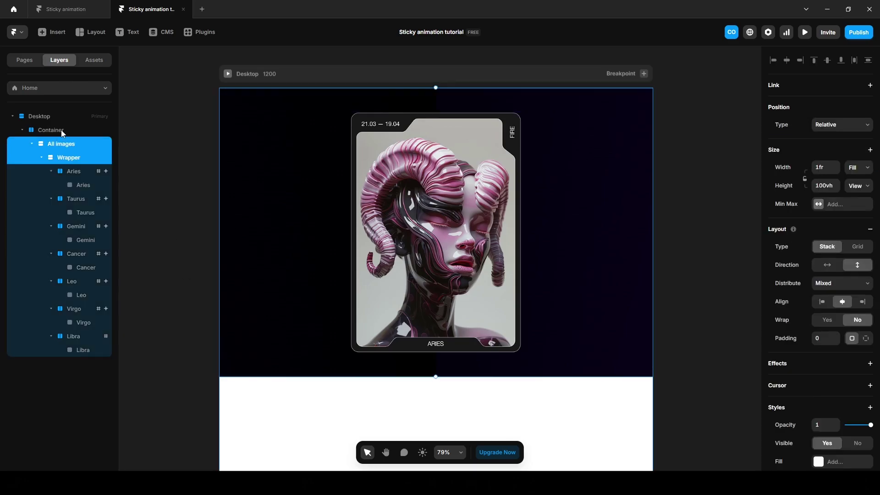
pyautogui.keyDown('shift'); pyautogui.click(61, 130); pyautogui.keyUp('shift')
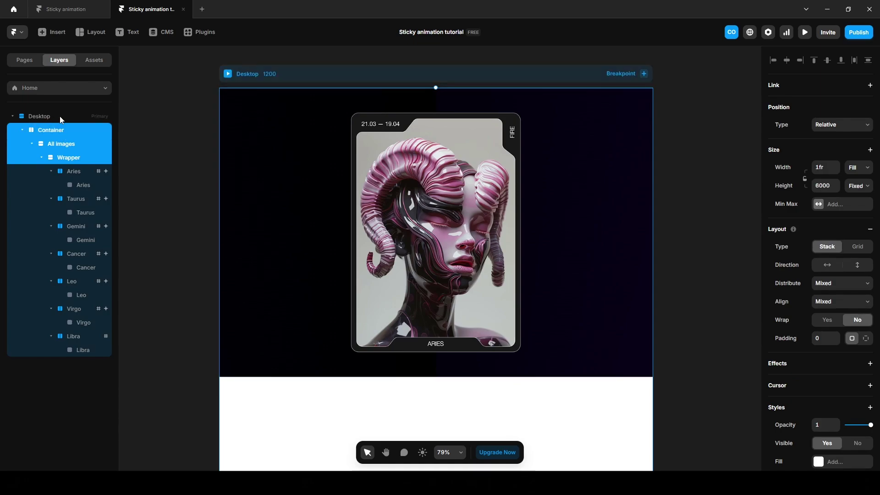
pyautogui.keyDown('shift'); pyautogui.click(59, 116); pyautogui.keyUp('shift')
pyautogui.click(826, 444)
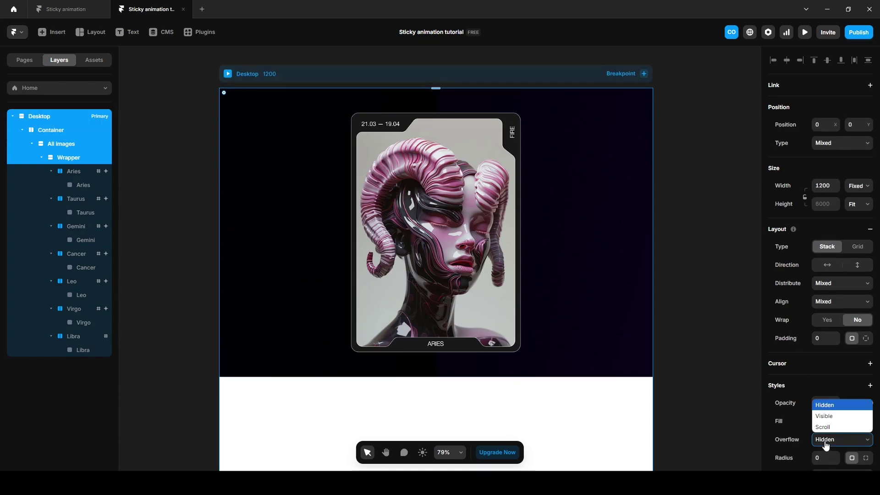
pyautogui.click(825, 417)
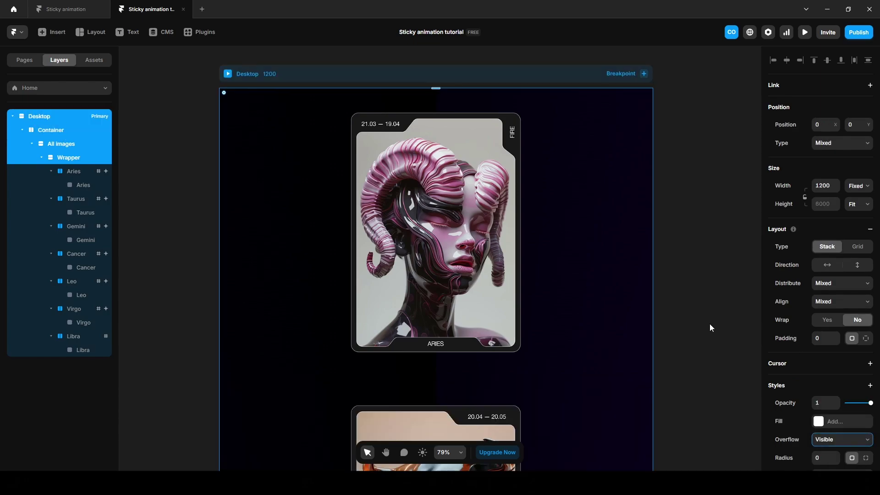
pyautogui.click(805, 33)
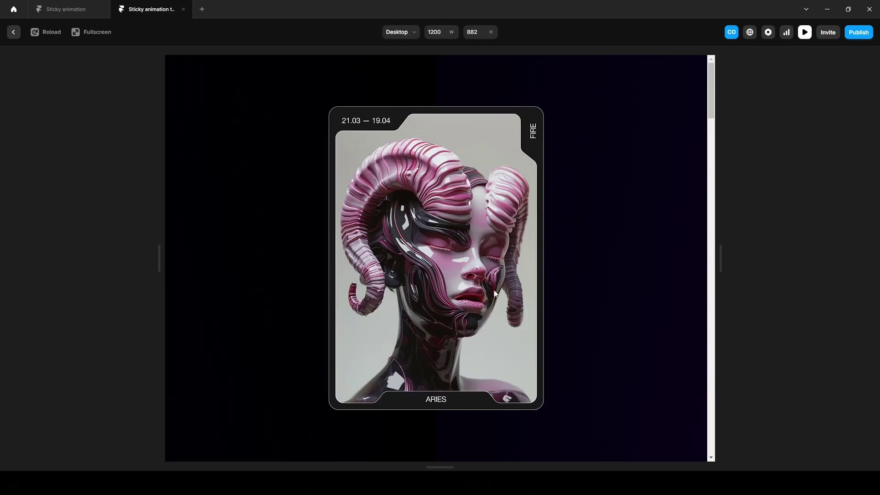
pyautogui.scroll(-5, 489, 354)
pyautogui.scroll(-5, 488, 356)
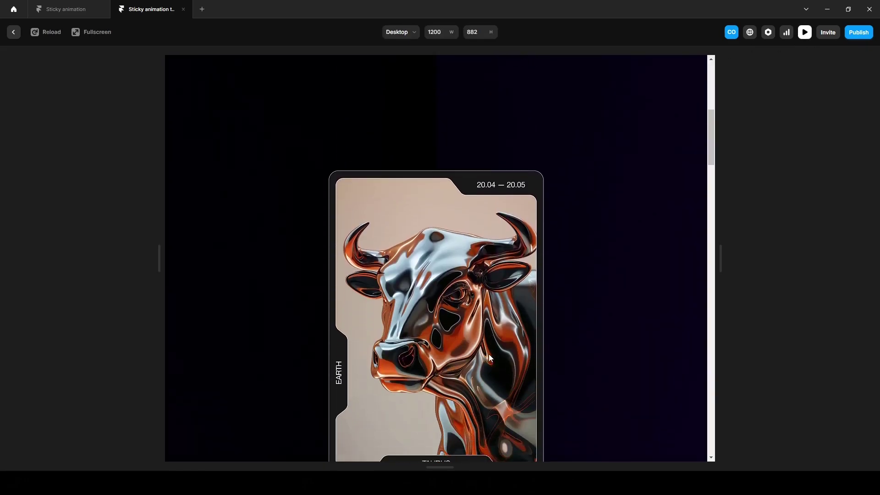
pyautogui.click(13, 32)
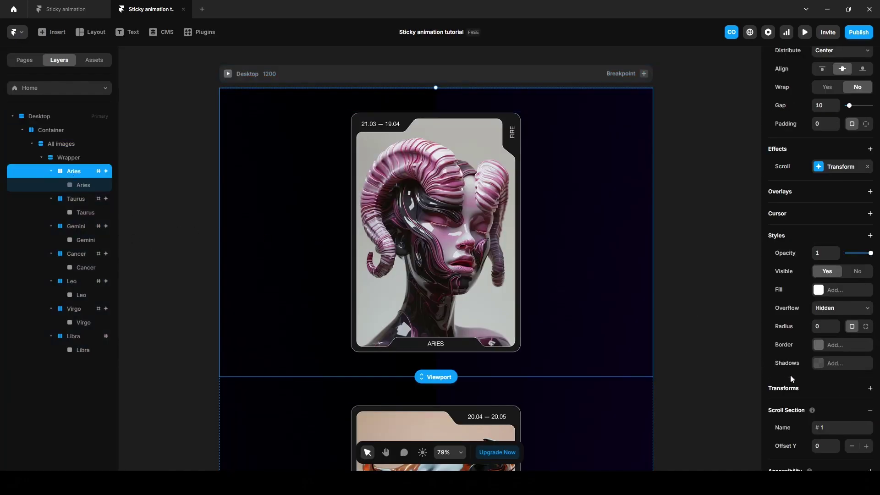
# Step: Make the Aries frame Sticky with a height of 100vh
pyautogui.scroll(5, 794, 375)
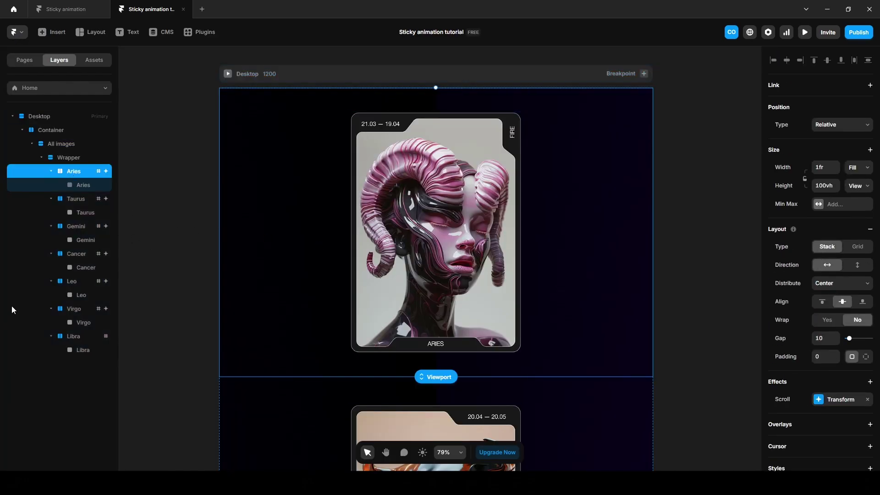
pyautogui.click(825, 126)
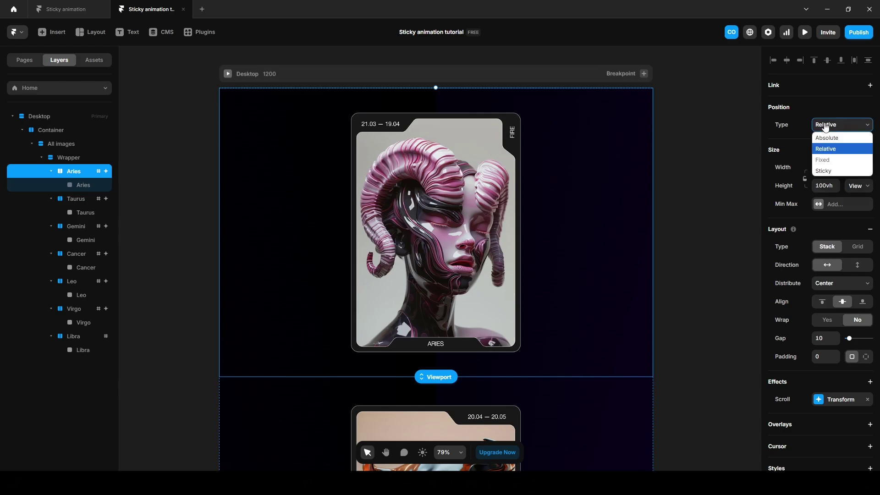
pyautogui.click(829, 171)
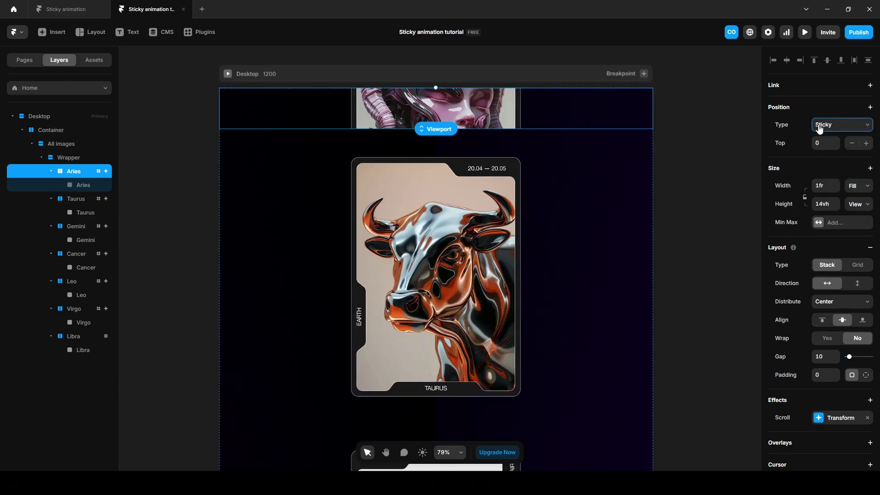
pyautogui.click(830, 204)
pyautogui.write('100')
pyautogui.press('Return')
# Step: Make the Taurus through Libra frames Sticky with a height of 100vh
pyautogui.click(72, 202)
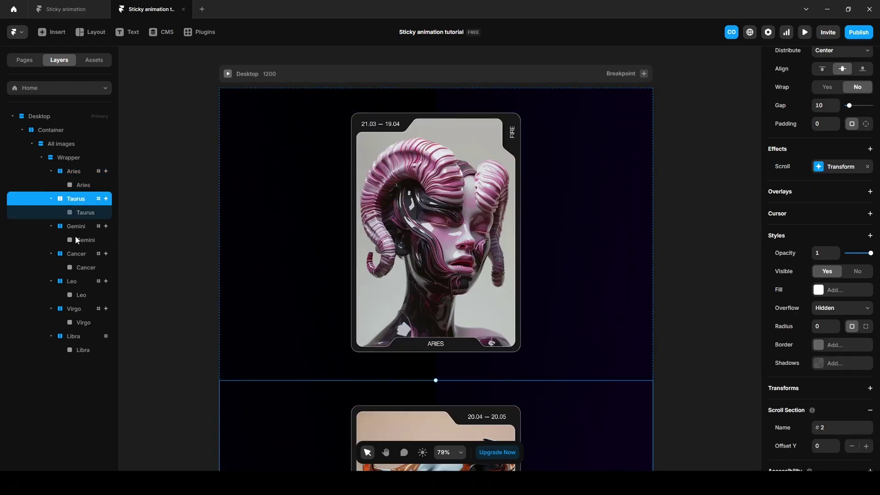
pyautogui.keyDown('shift'); pyautogui.click(78, 337); pyautogui.keyUp('shift')
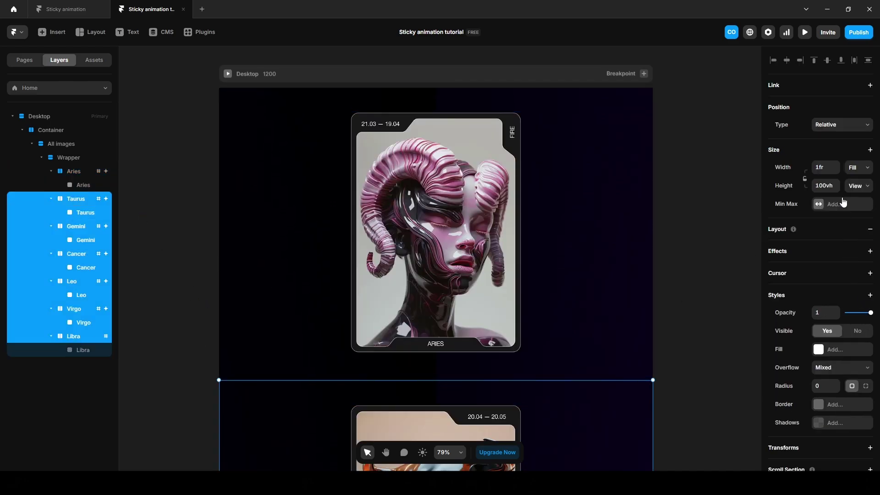
pyautogui.click(829, 126)
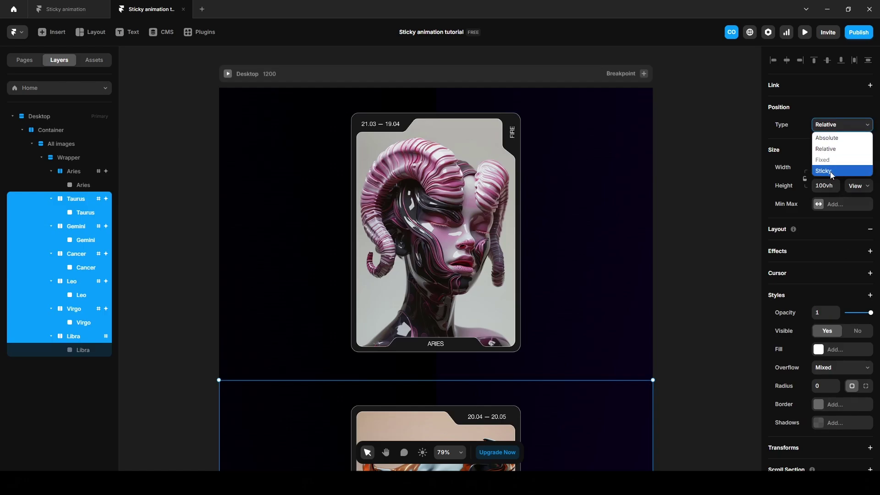
pyautogui.click(832, 173)
pyautogui.click(823, 186)
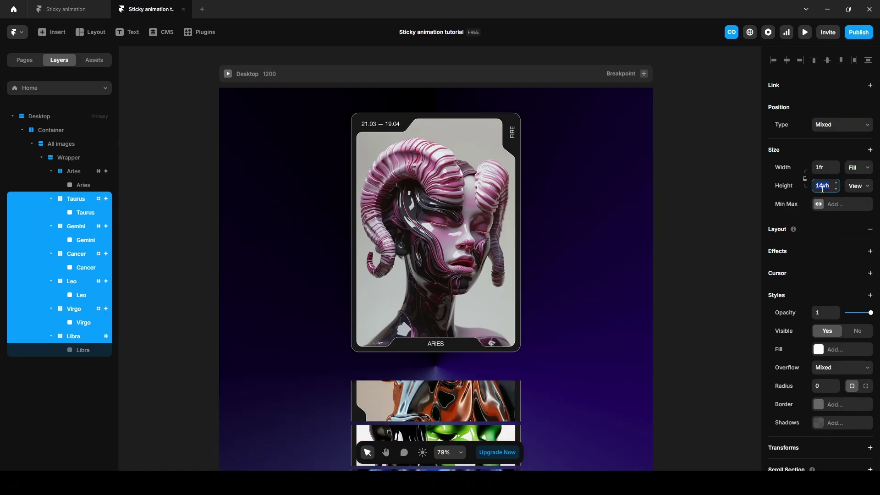
pyautogui.write('100')
pyautogui.press('Return')
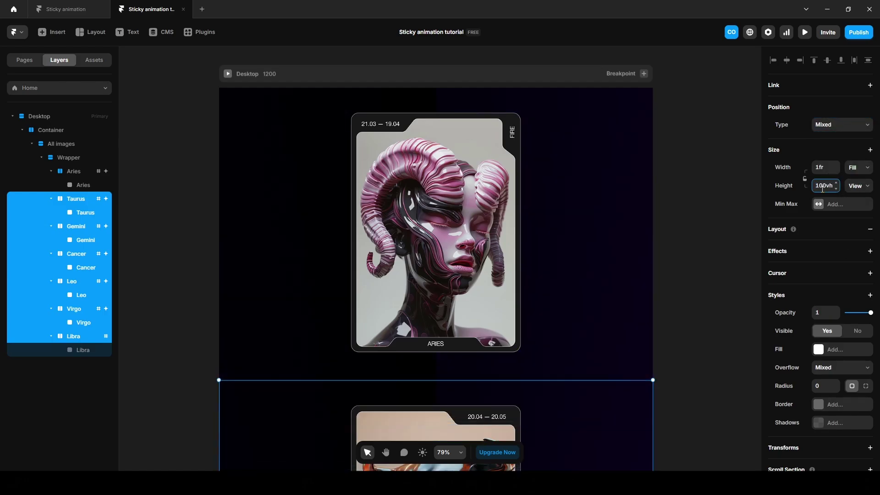
pyautogui.click(704, 255)
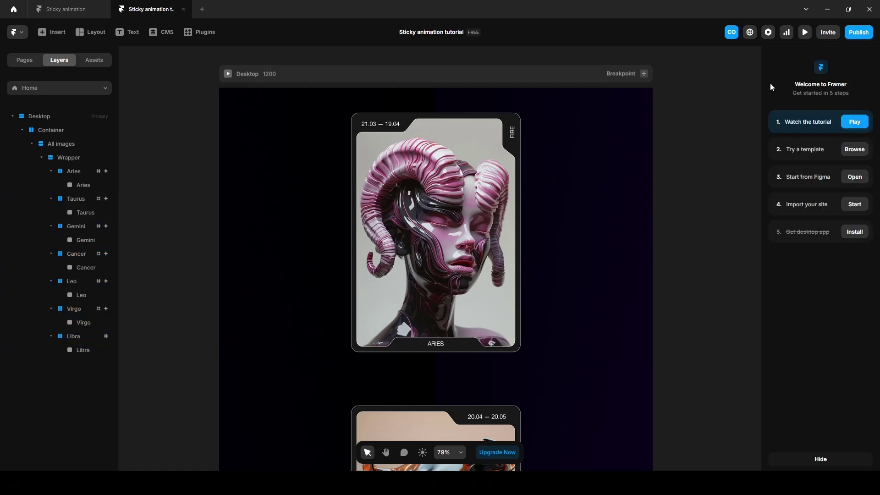
# Step: Preview the site and scroll down and back up through the stacking zodiac cards
pyautogui.click(805, 32)
pyautogui.scroll(-5, 516, 345)
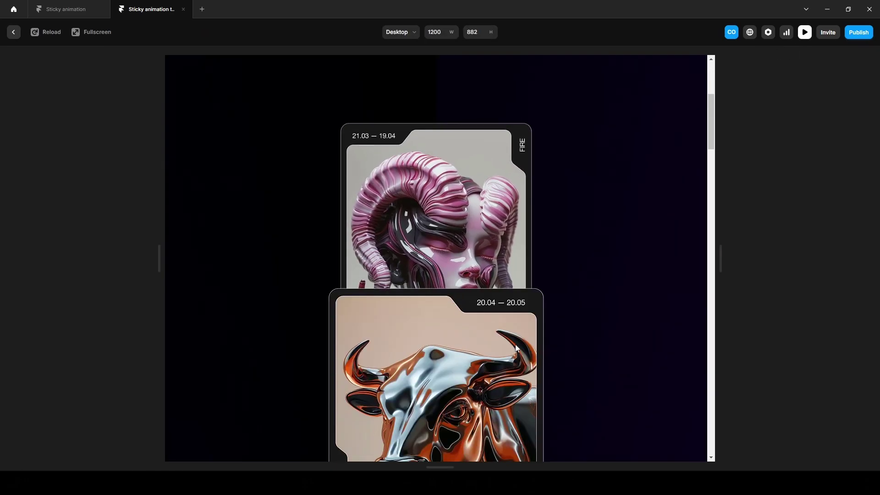
pyautogui.scroll(-10, 516, 345)
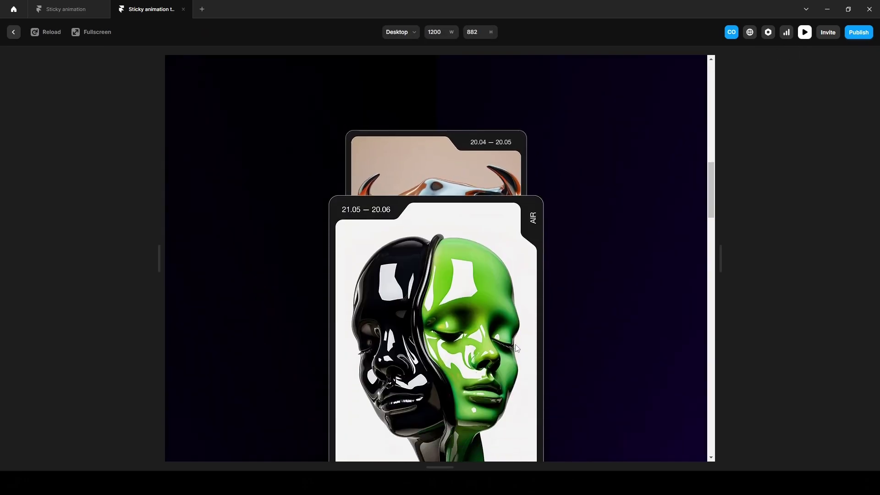
pyautogui.scroll(-10, 515, 345)
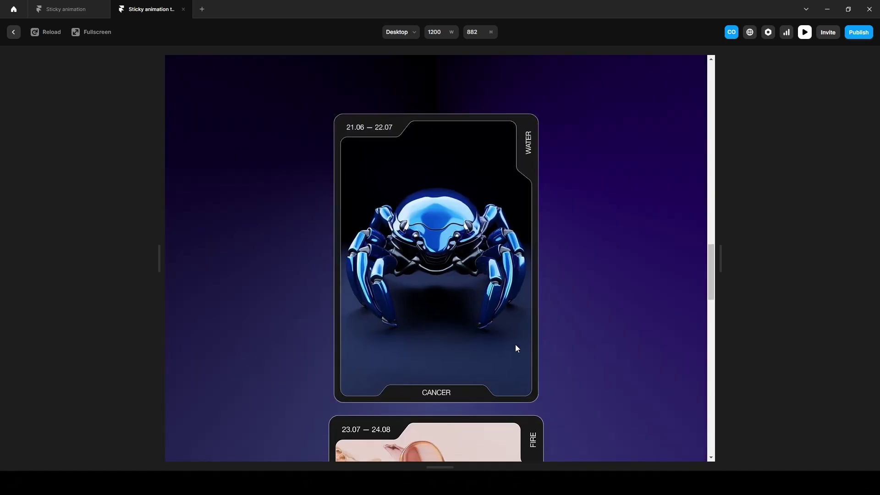
pyautogui.scroll(-10, 516, 345)
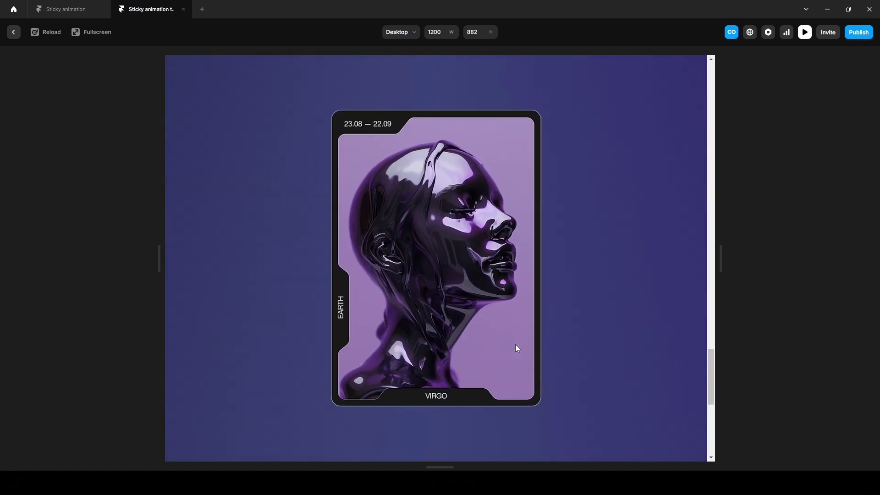
pyautogui.scroll(-5, 516, 344)
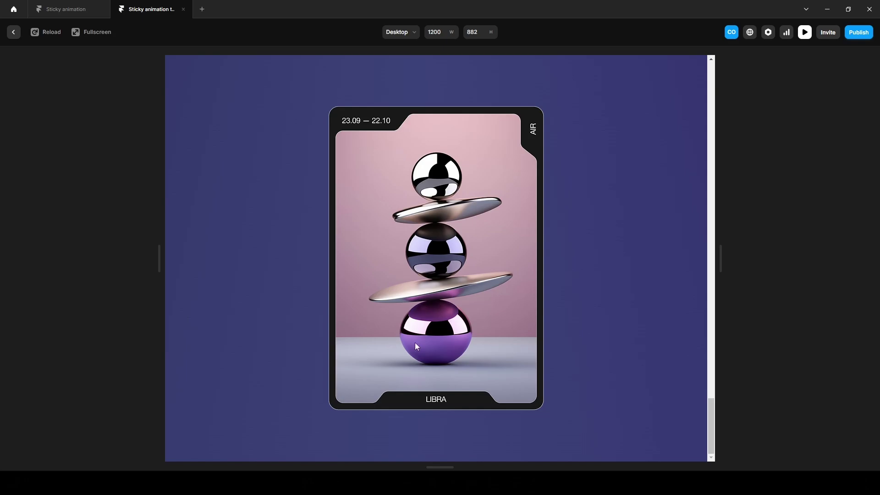
pyautogui.scroll(5, 414, 343)
pyautogui.scroll(3, 417, 347)
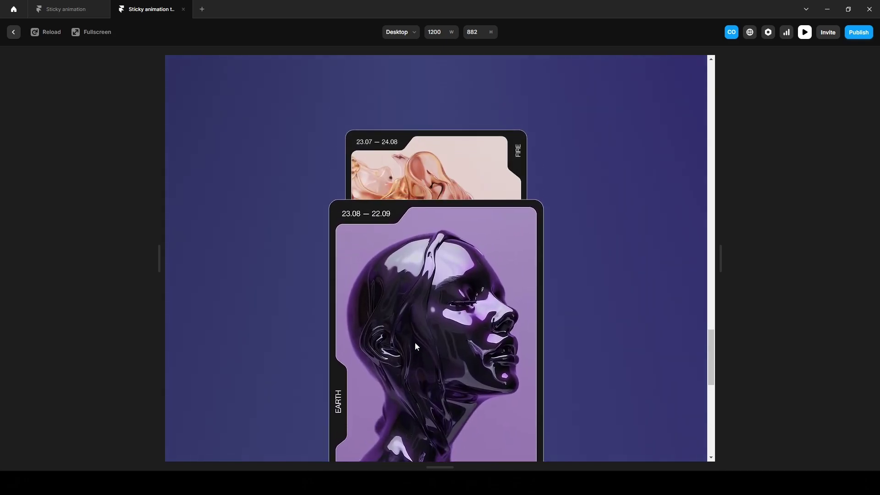
pyautogui.scroll(4, 416, 346)
pyautogui.scroll(3, 417, 346)
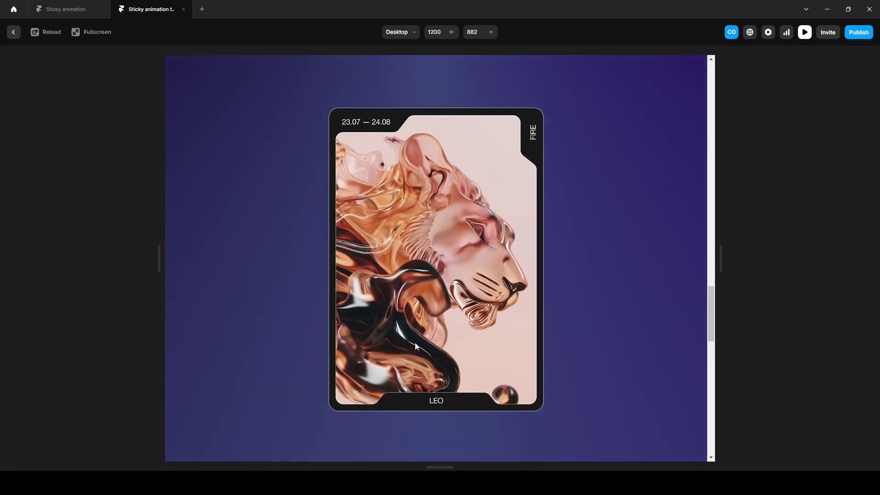
pyautogui.scroll(3, 415, 345)
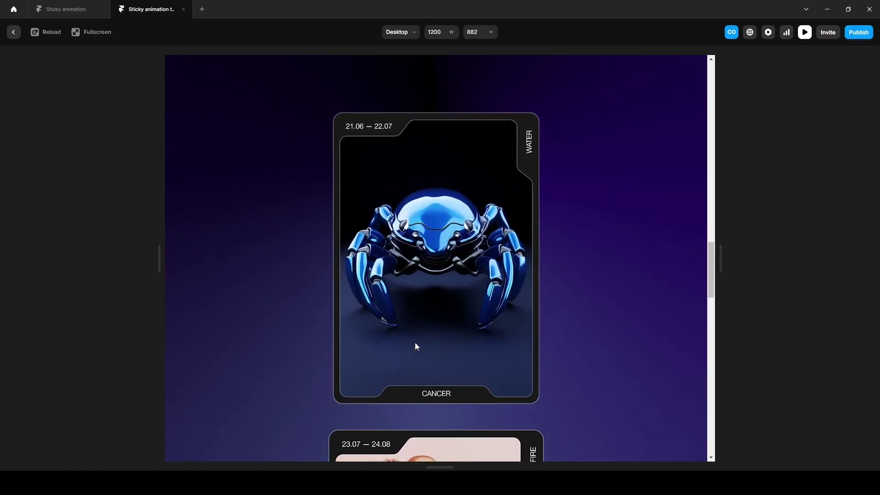
pyautogui.scroll(3, 416, 346)
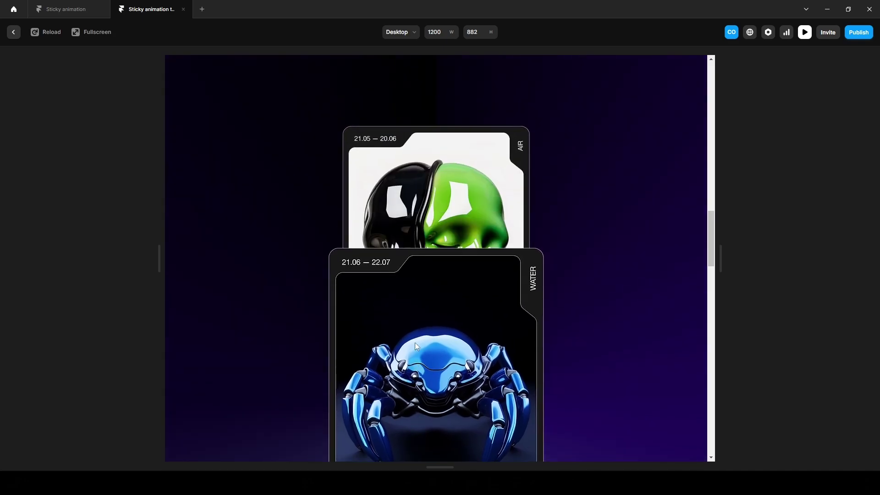
pyautogui.scroll(3, 416, 346)
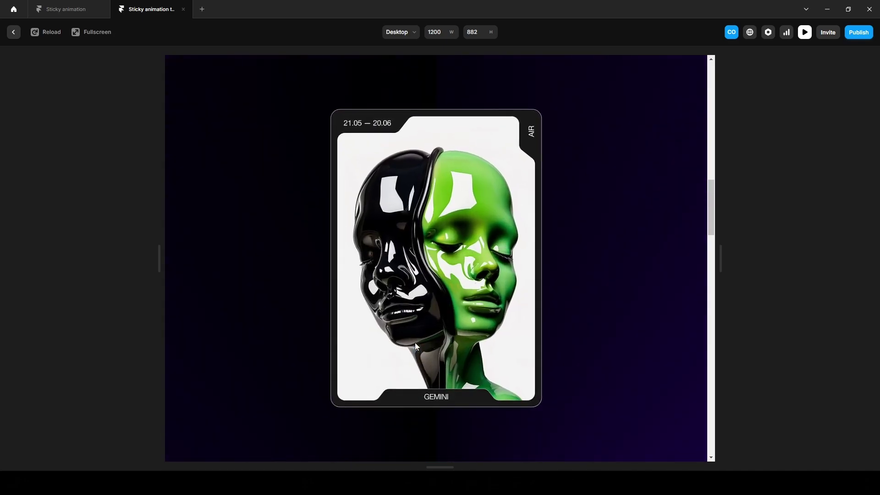
pyautogui.scroll(3, 416, 346)
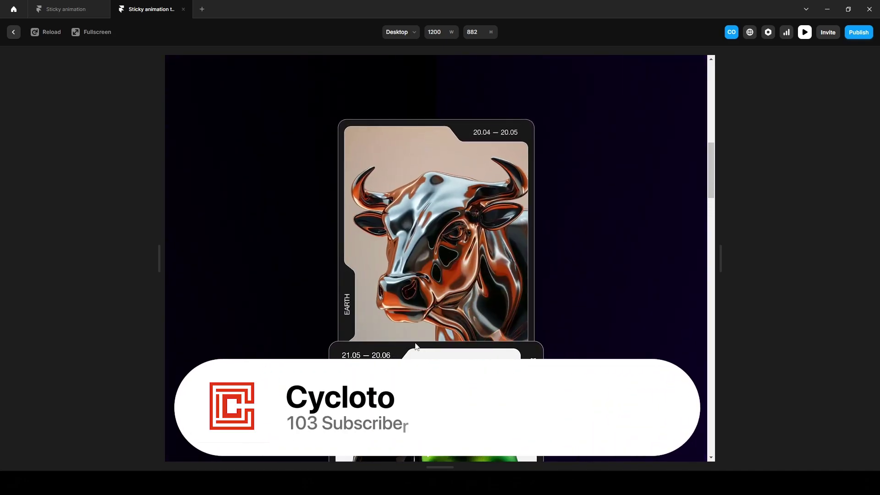
pyautogui.scroll(3, 416, 346)
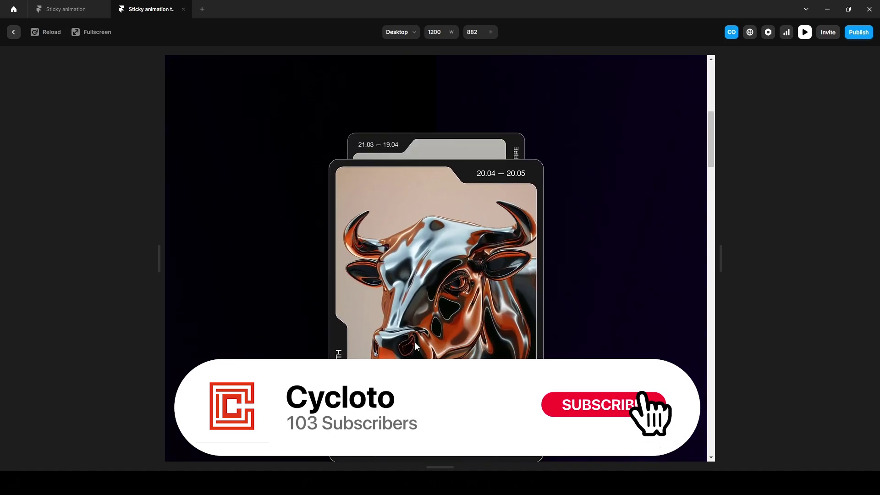
pyautogui.scroll(3, 415, 344)
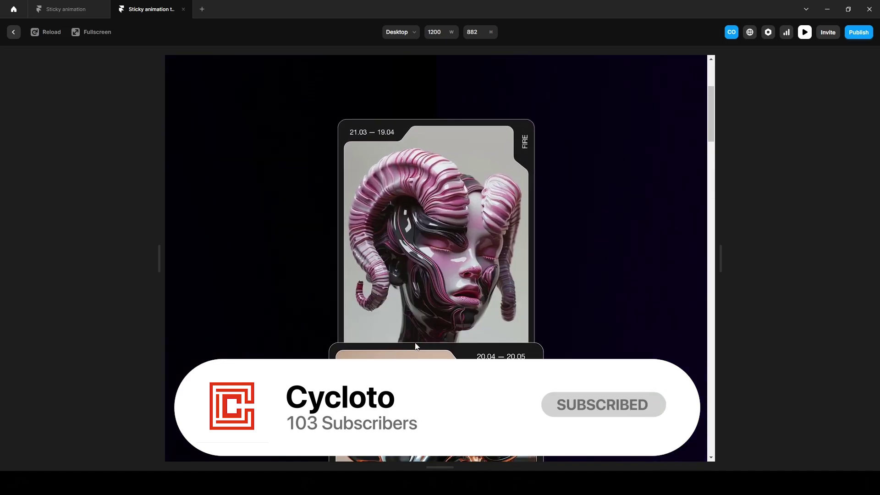